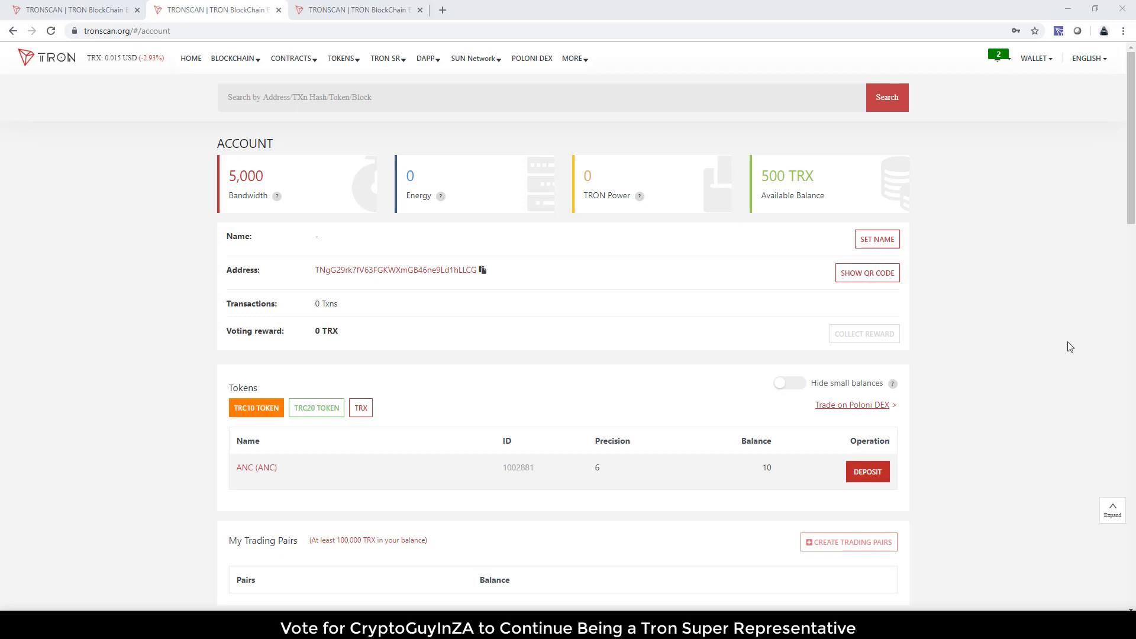
# Step: Scroll the funded account's page down to its Multi-signature owner and active access settings
pyautogui.moveTo(1134, 207); pyautogui.dragTo(1134, 413)
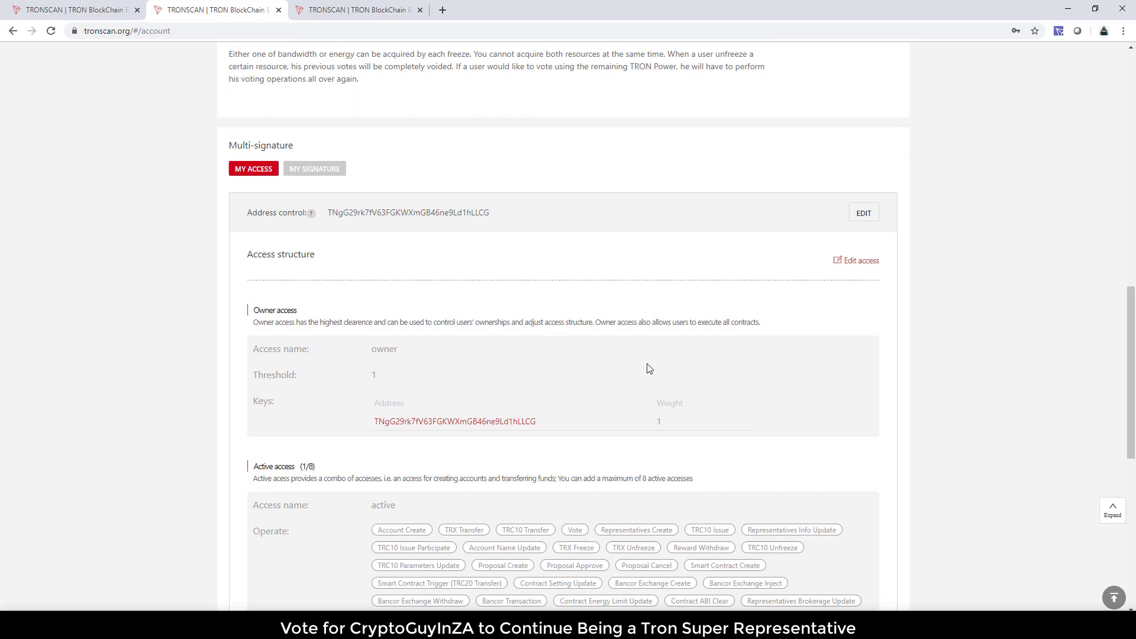
# Step: Check the three account tabs and copy the empty first account's address for the funded account
pyautogui.click(50, 11)
pyautogui.click(186, 12)
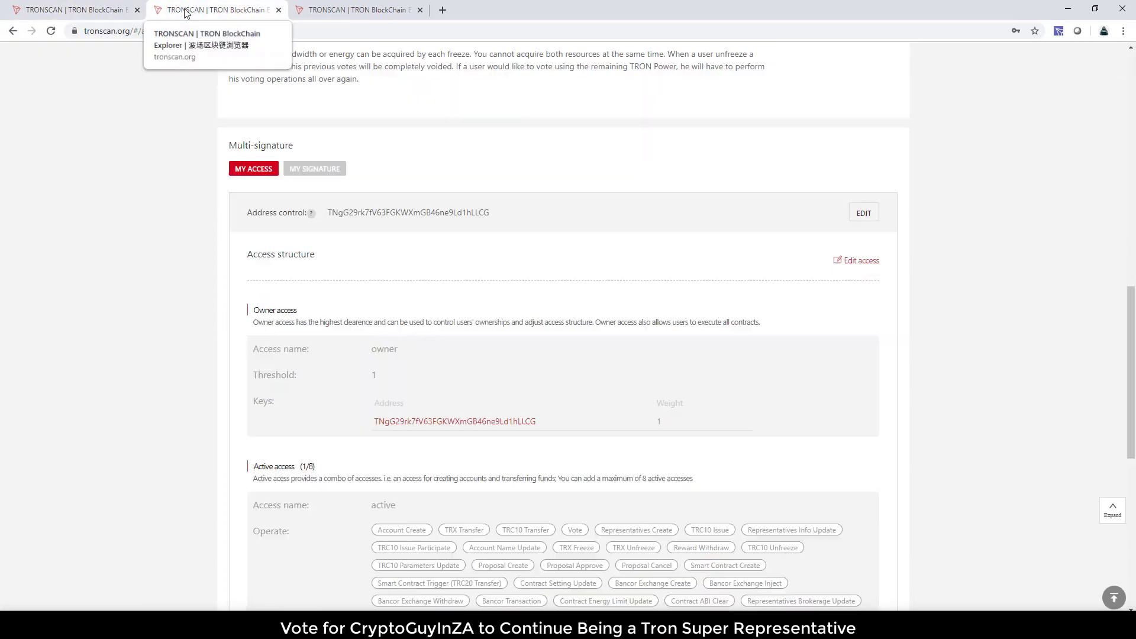
pyautogui.click(329, 12)
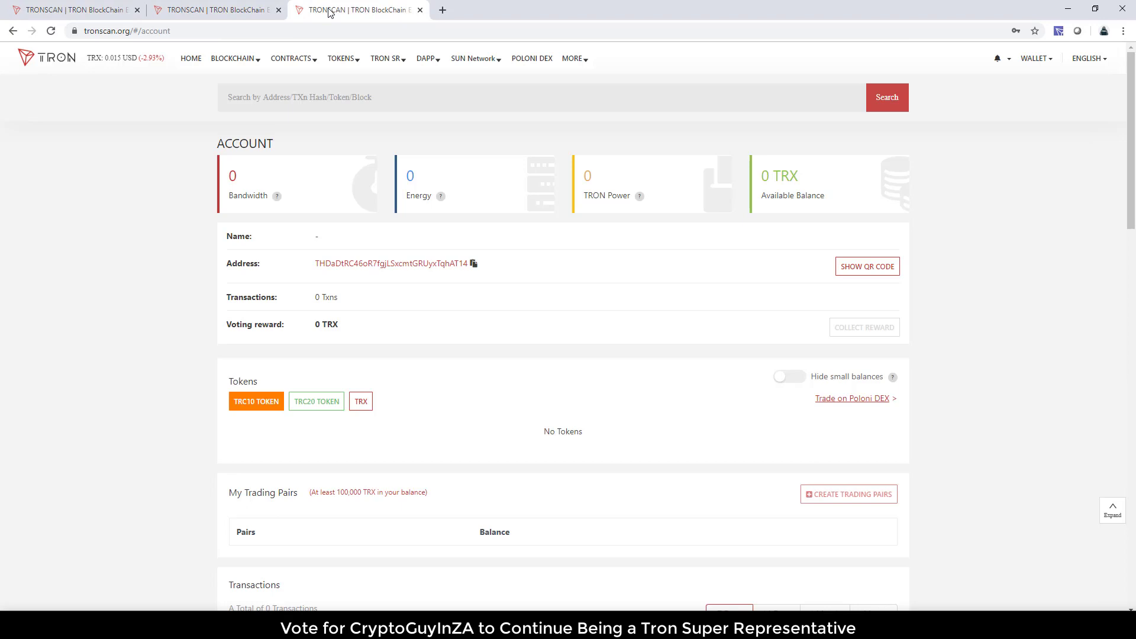
pyautogui.click(238, 14)
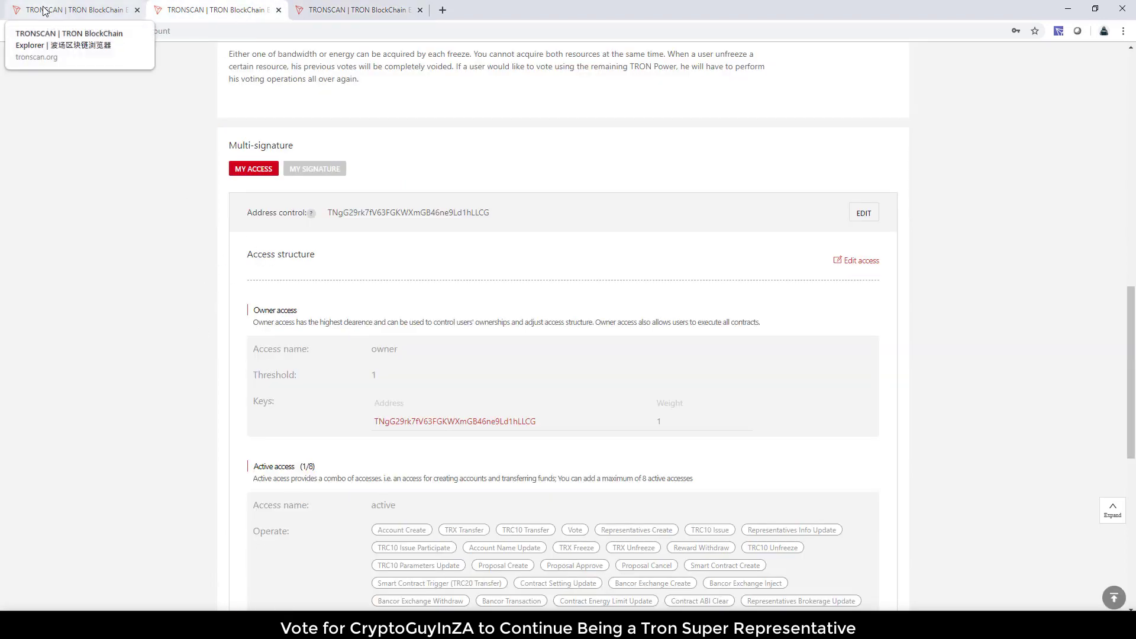
pyautogui.click(44, 11)
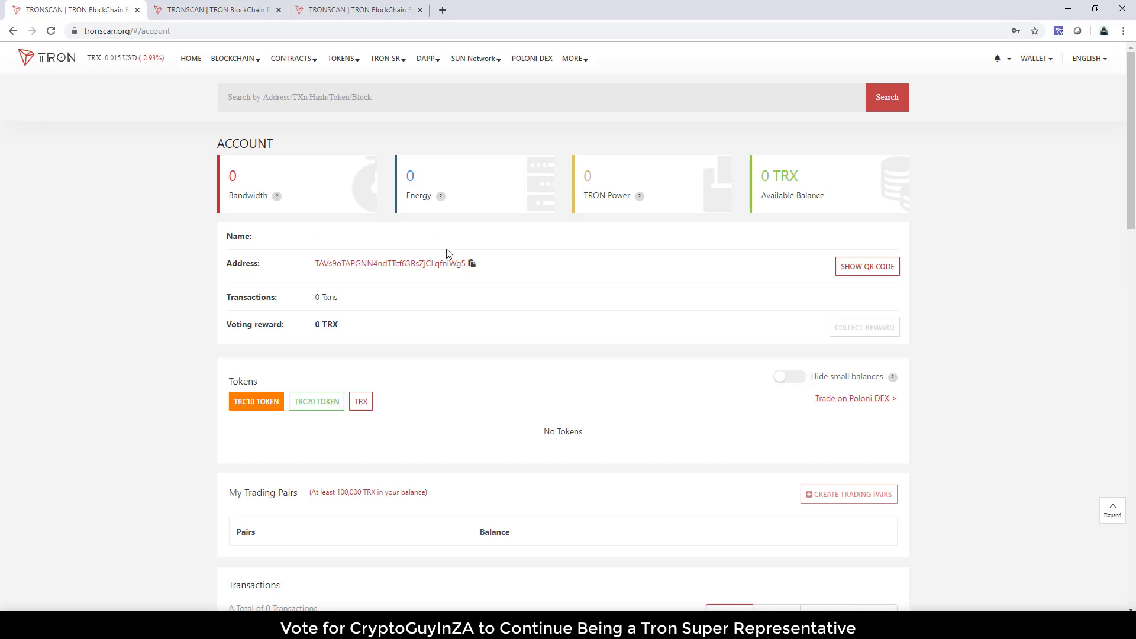
pyautogui.click(471, 264)
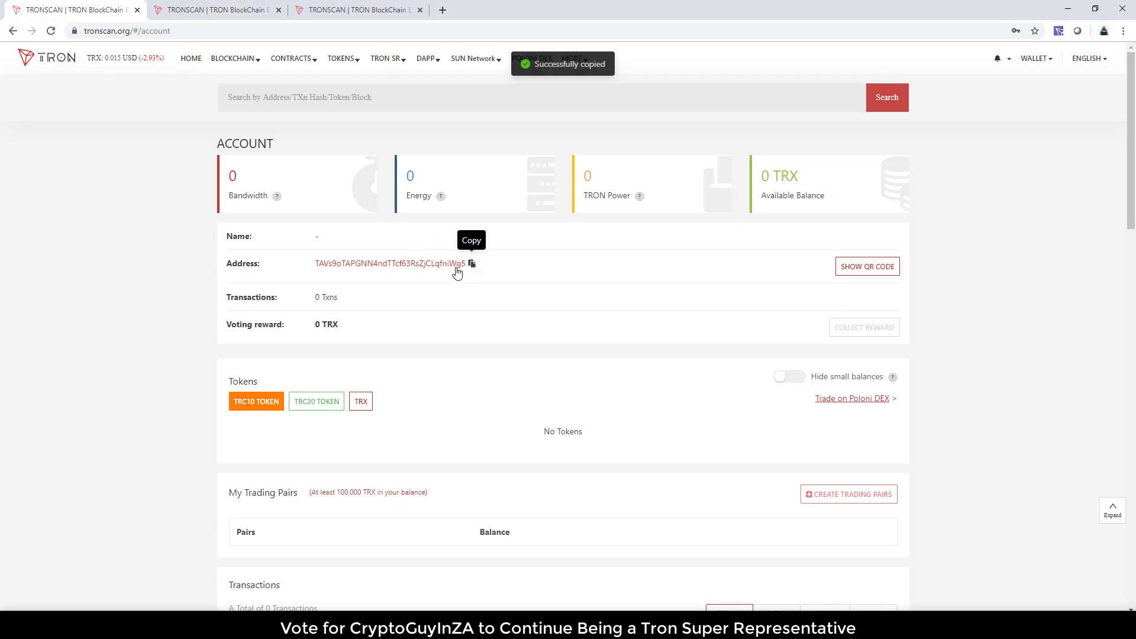
pyautogui.click(213, 11)
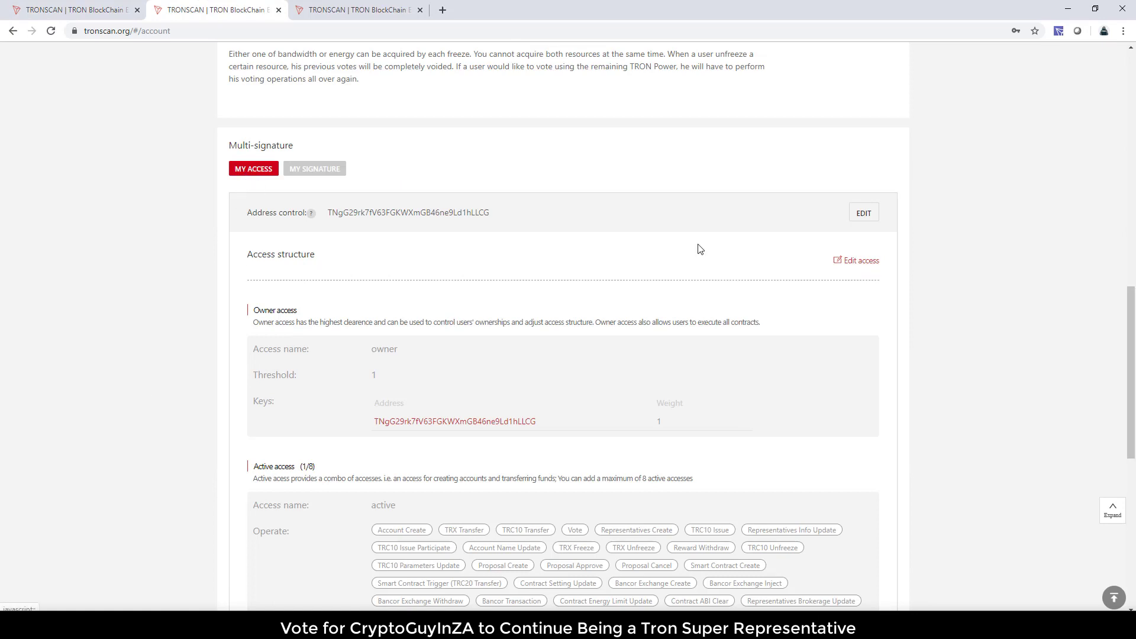
# Step: Put the Multi-signature access structure into edit mode and bring the active access into view
pyautogui.click(864, 212)
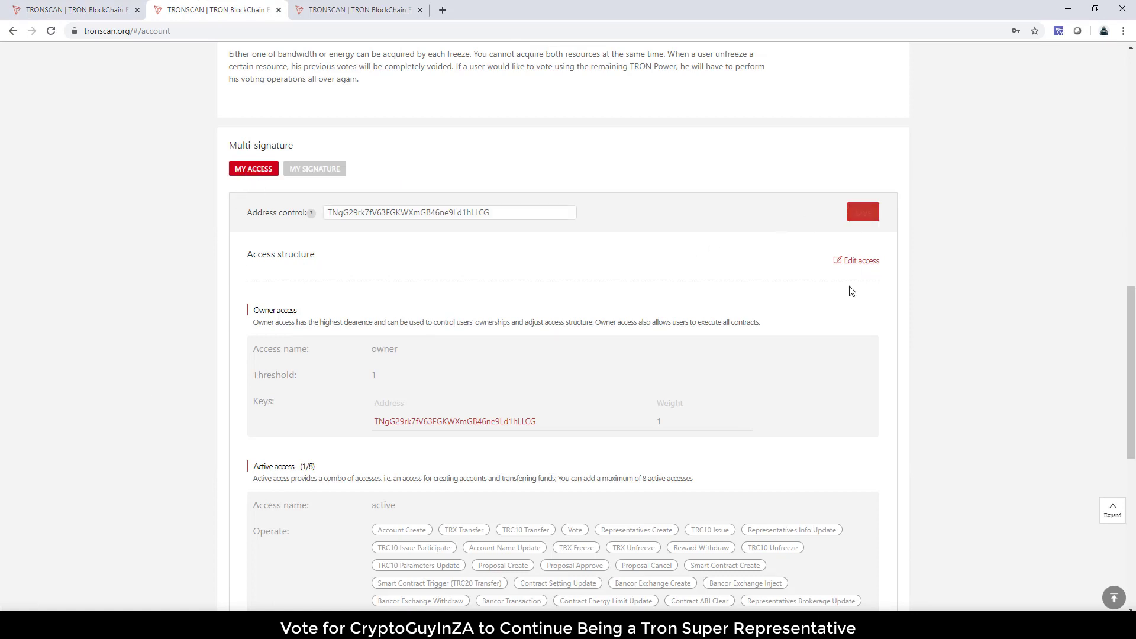
pyautogui.click(862, 261)
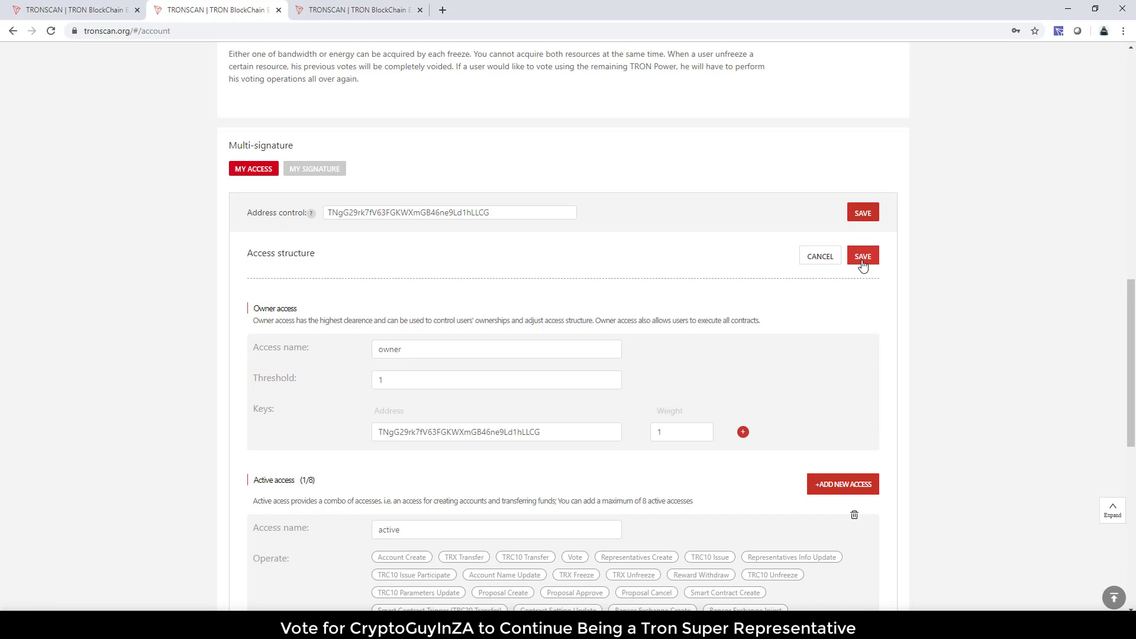
pyautogui.moveTo(1133, 350); pyautogui.dragTo(1133, 439)
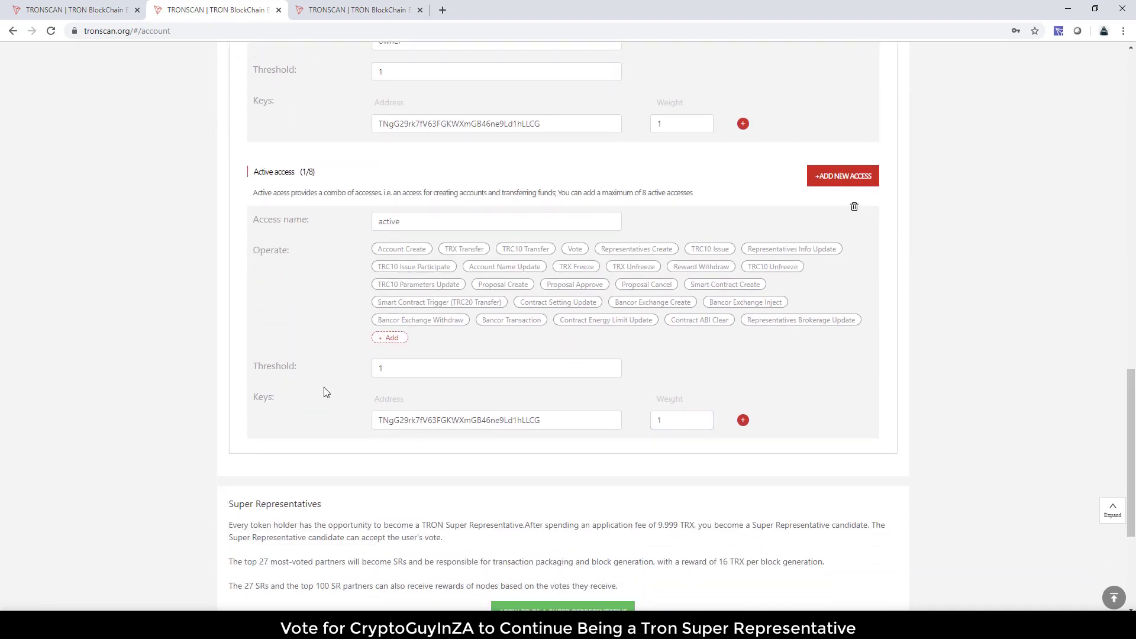
pyautogui.click(389, 222)
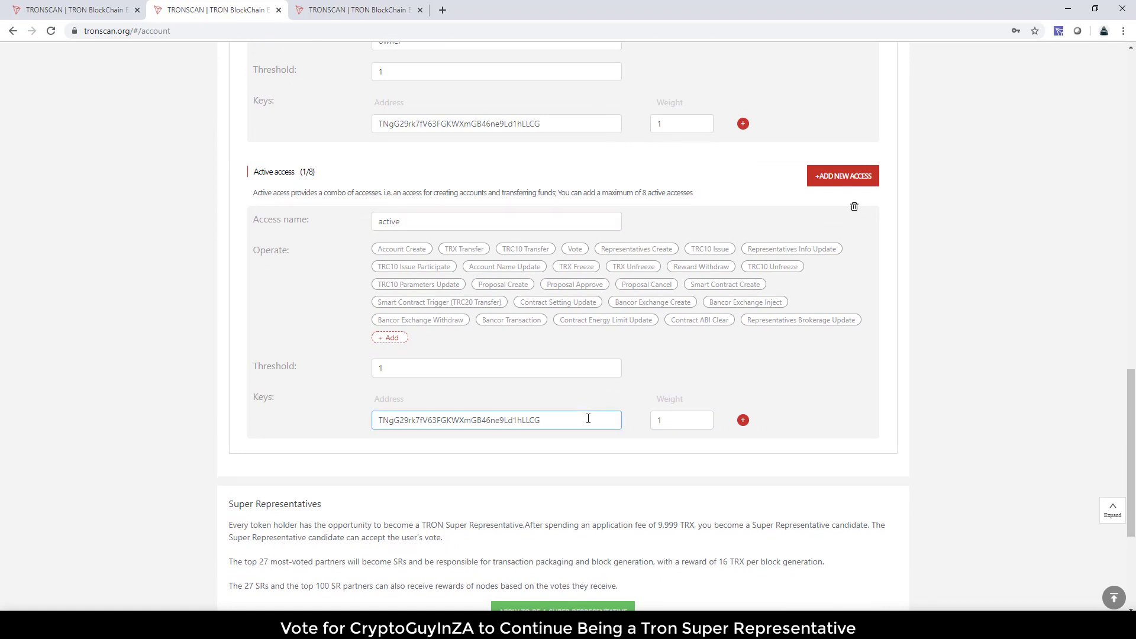
# Step: Add the copied address as a second active key with weight 1 and threshold 2
pyautogui.click(741, 423)
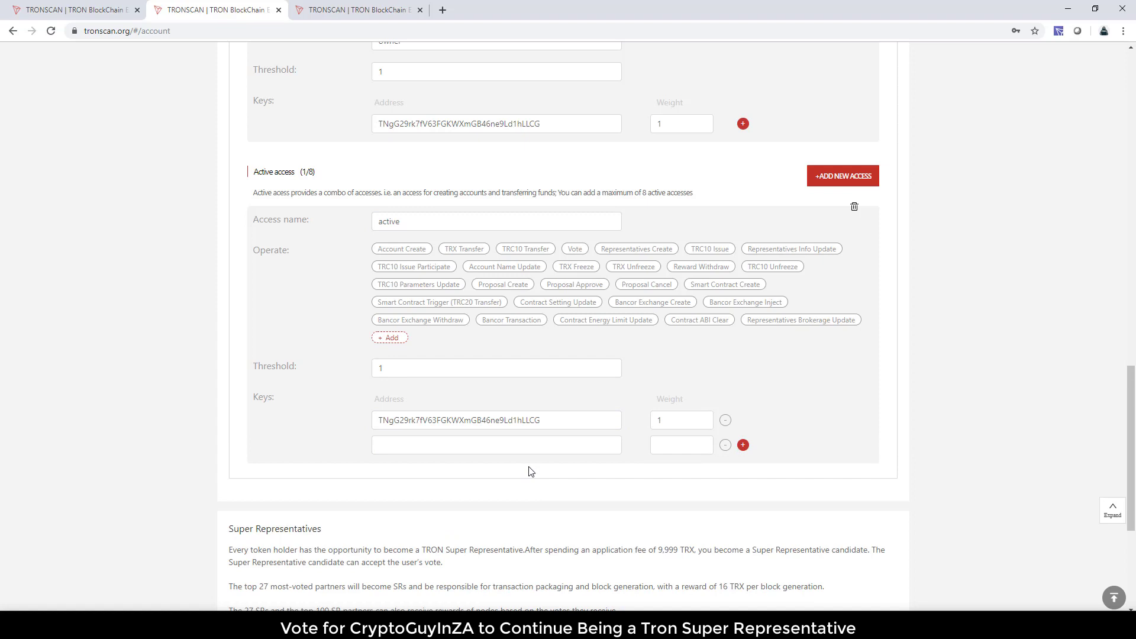
pyautogui.click(541, 452)
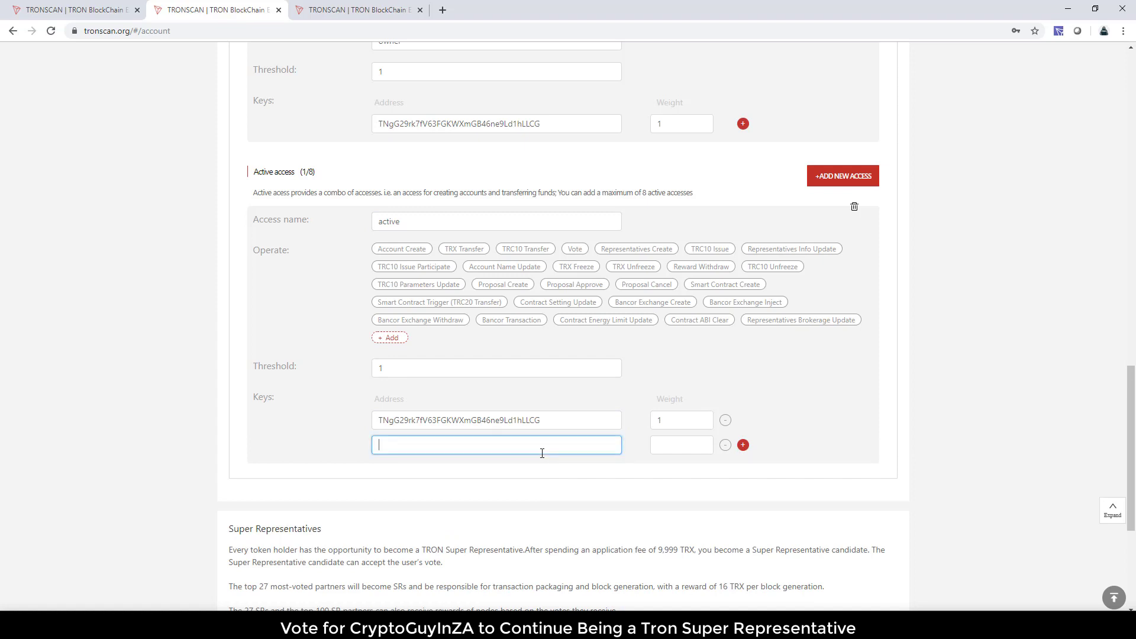
pyautogui.hotkey('ctrl', 'v')
pyautogui.click(659, 447)
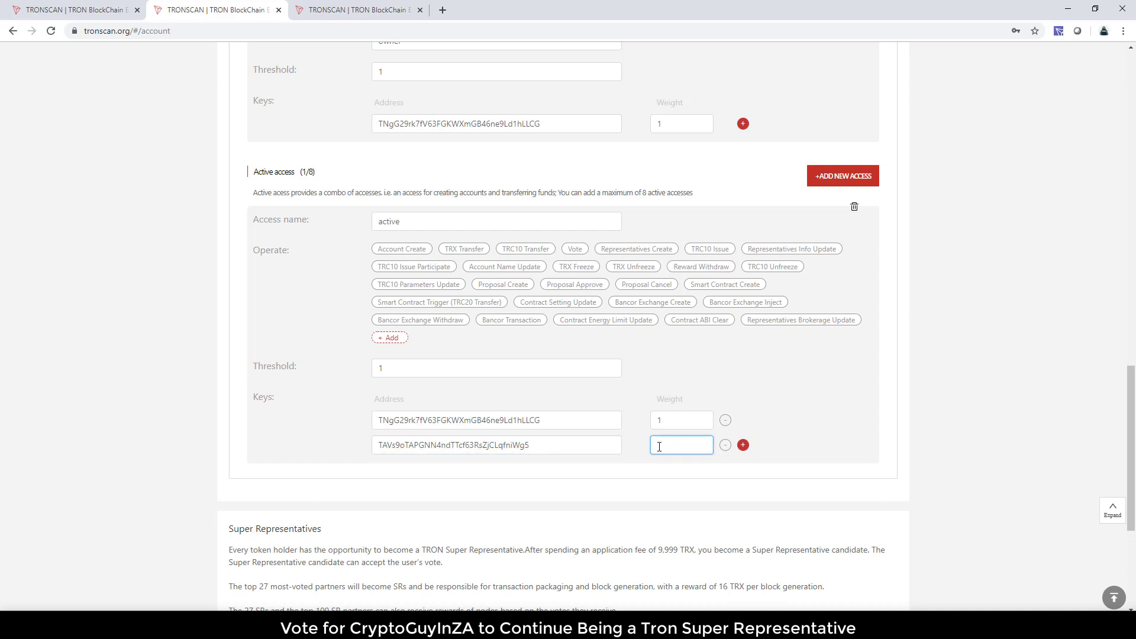
pyautogui.write('1')
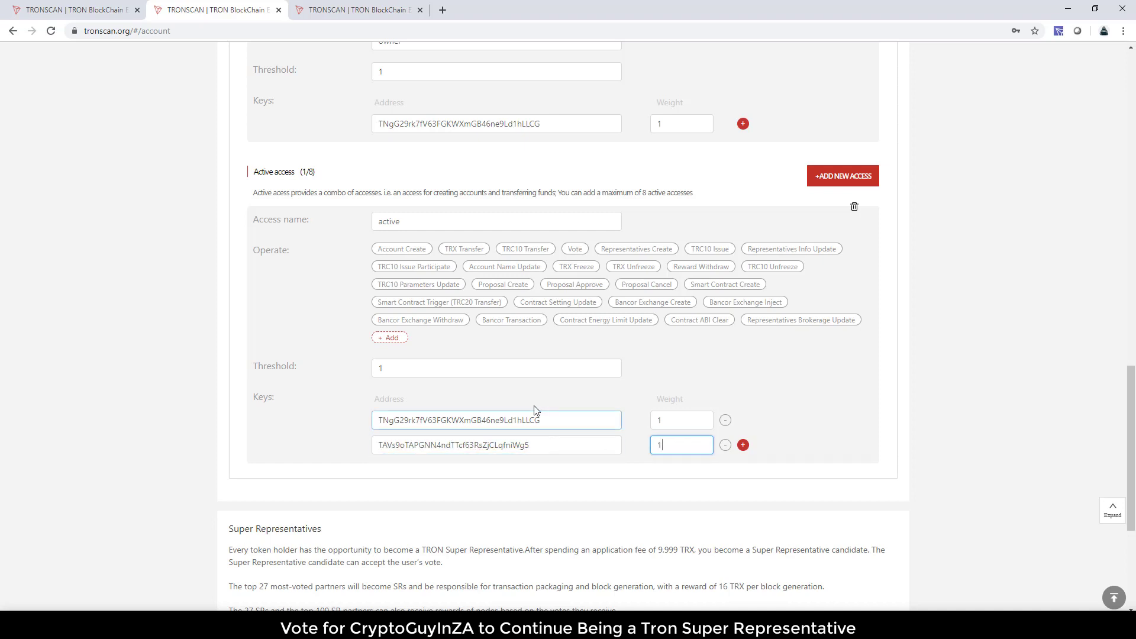
pyautogui.click(495, 367)
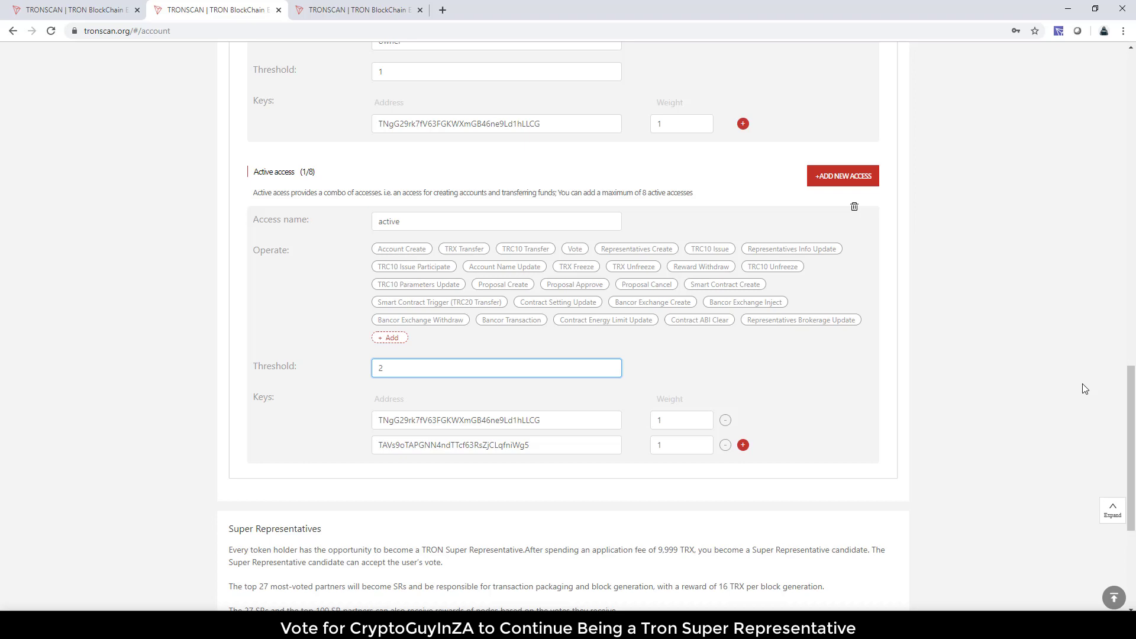
# Step: Save the edited access structure, accepting the 100 TRX fee, and dismiss the signed-successfully notice
pyautogui.moveTo(1134, 425); pyautogui.dragTo(1134, 337)
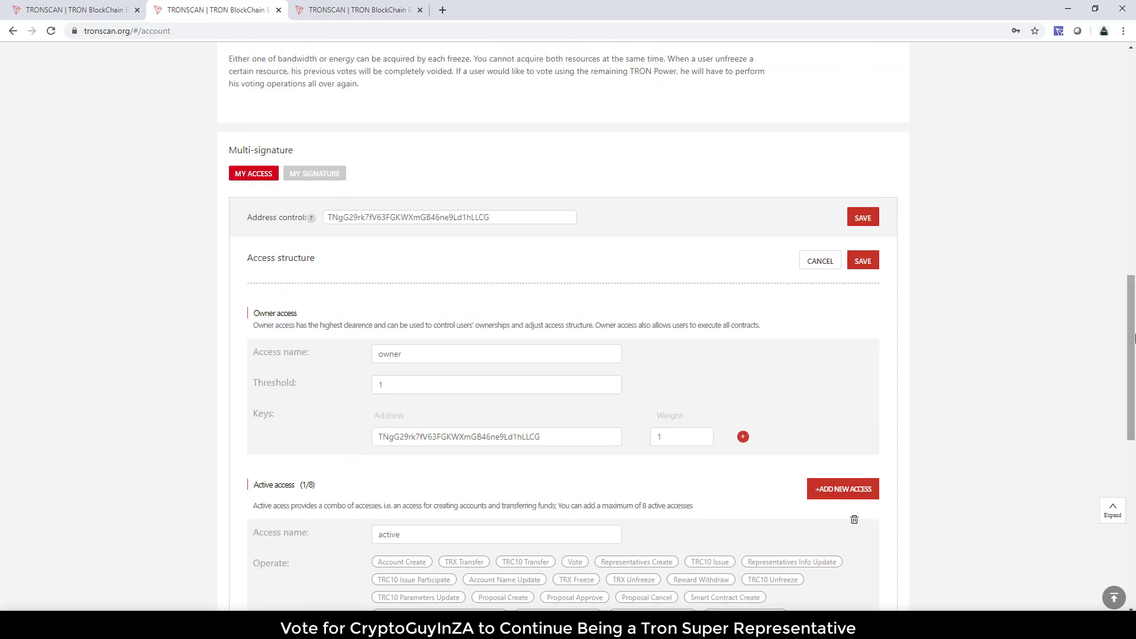
pyautogui.click(871, 263)
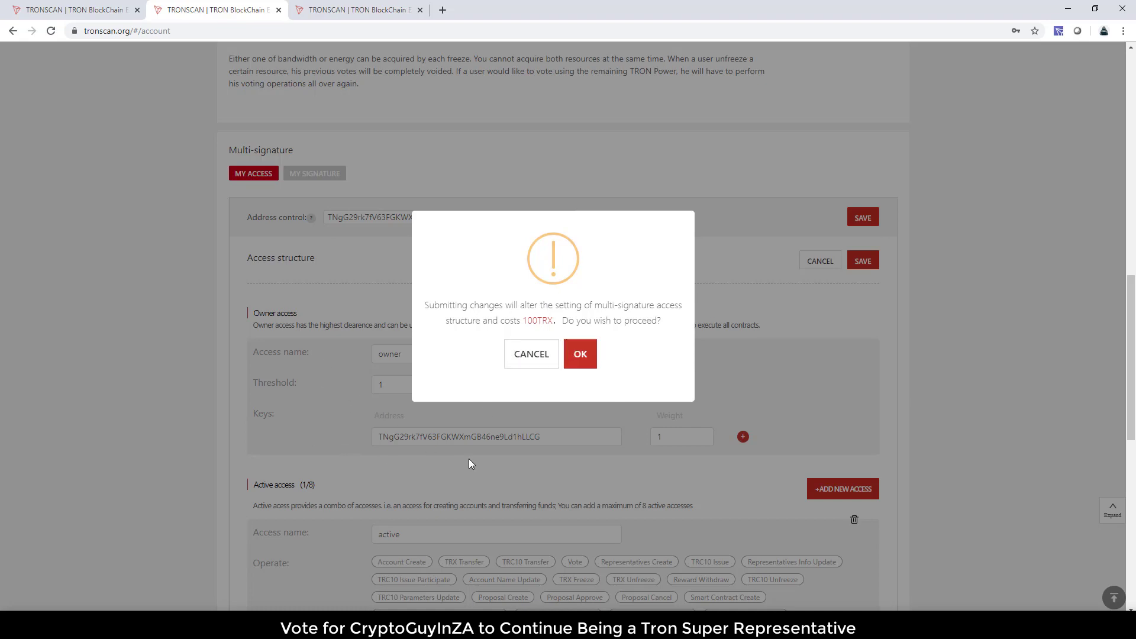
pyautogui.click(582, 356)
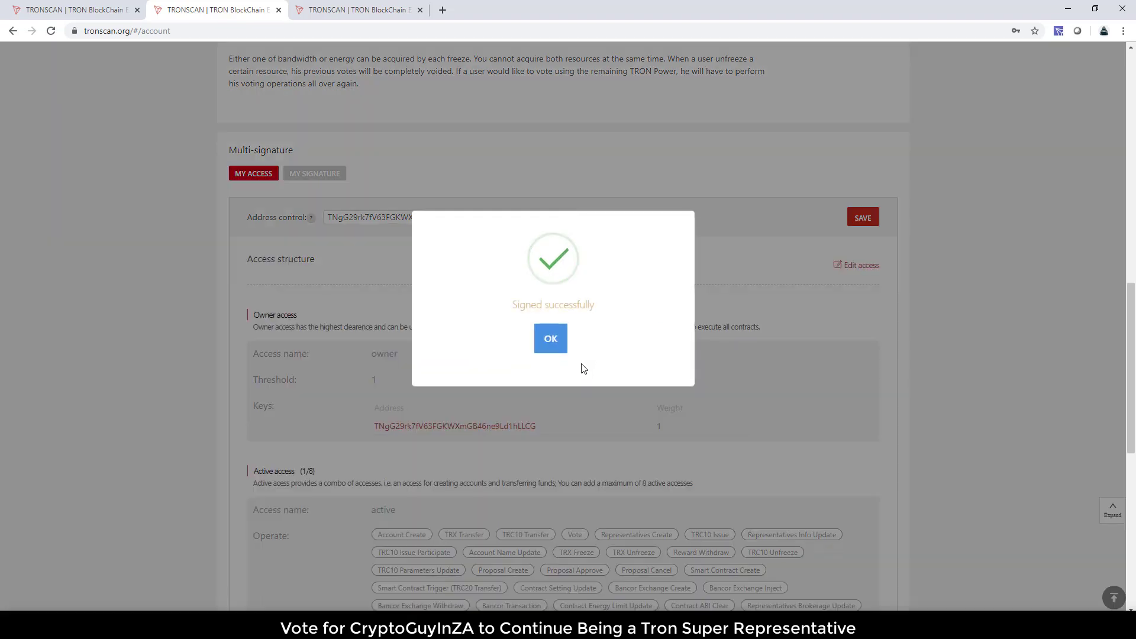
pyautogui.click(551, 340)
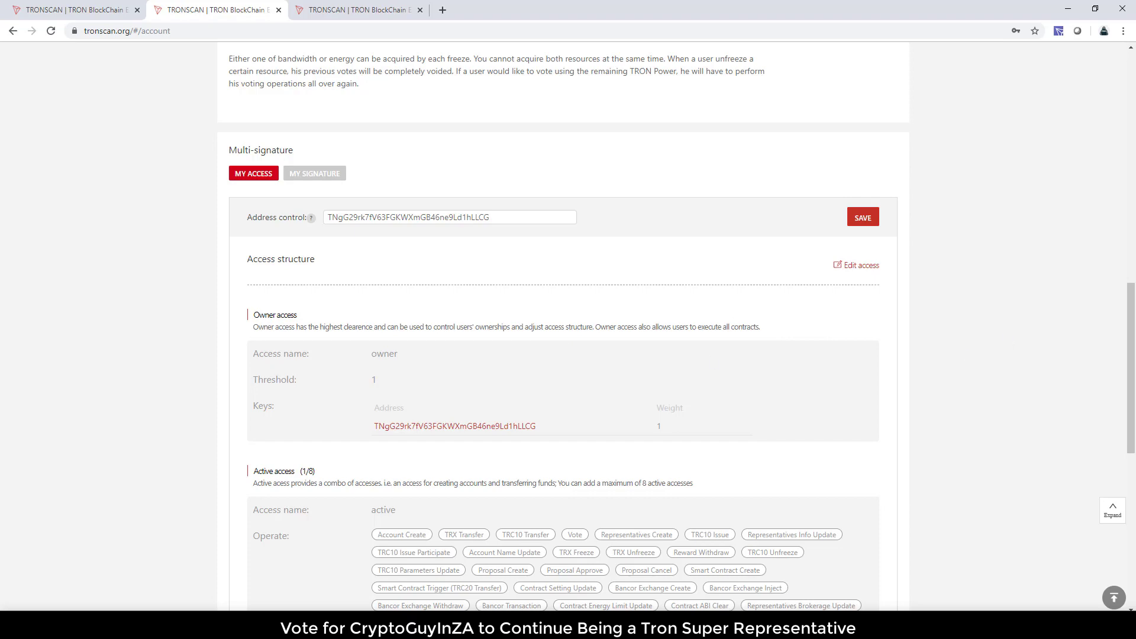
# Step: Verify the 400 TRX balance and the active access's two keys at threshold 2
pyautogui.moveTo(1133, 346); pyautogui.dragTo(1134, 143)
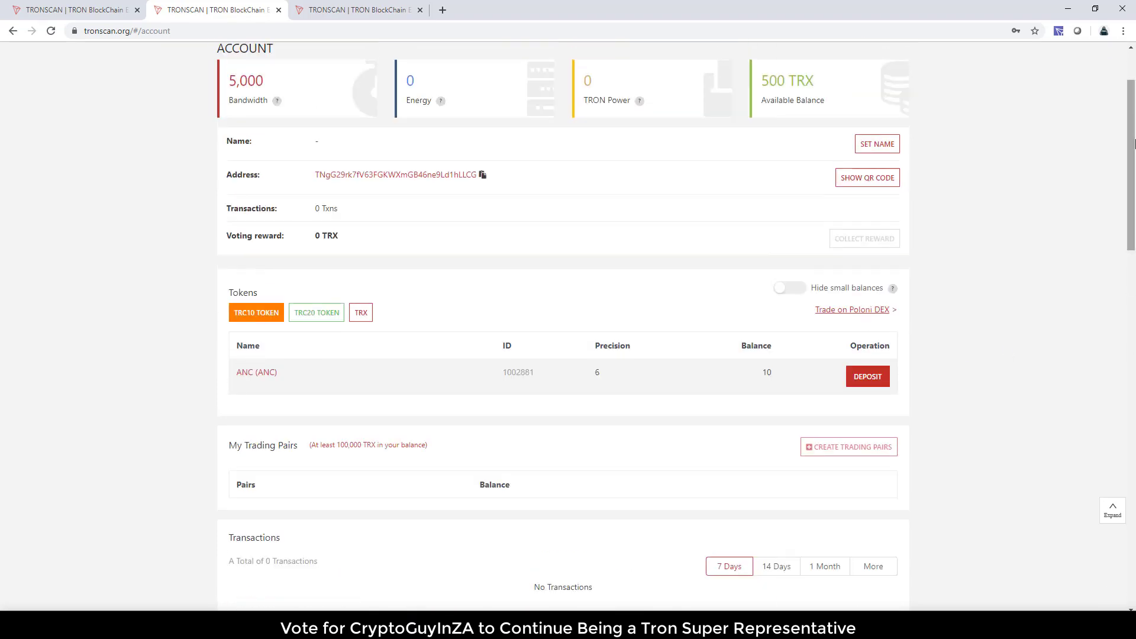
pyautogui.moveTo(791, 89)
pyautogui.moveTo(1134, 151); pyautogui.dragTo(1134, 103)
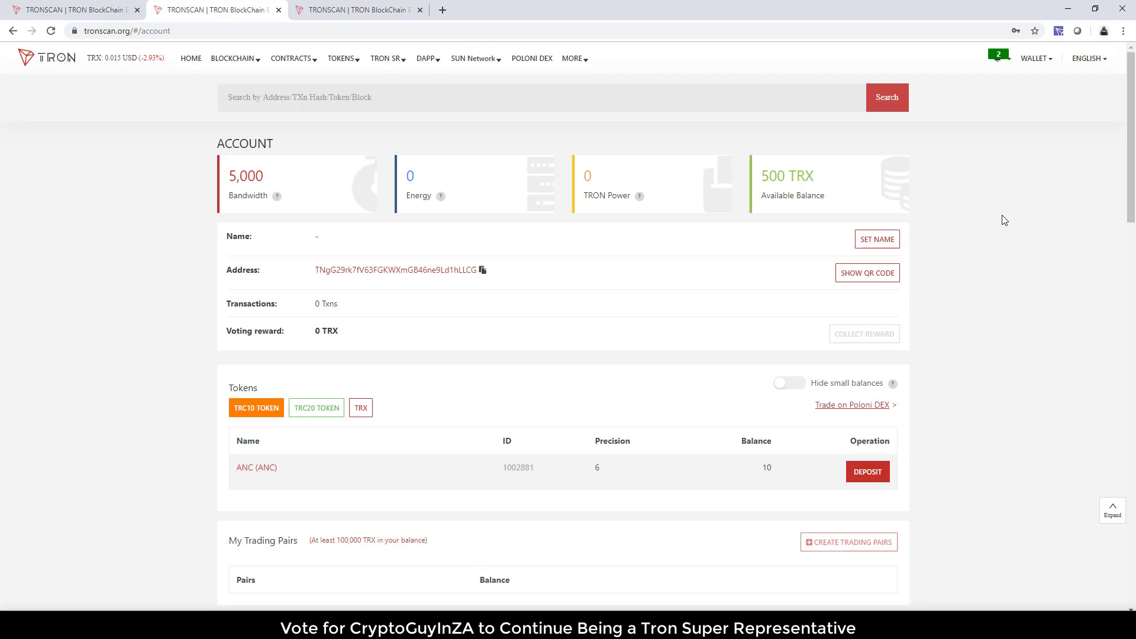
pyautogui.moveTo(1133, 92)
pyautogui.mouseDown()
pyautogui.moveTo(1135, 500)
pyautogui.moveTo(1133, 102)
pyautogui.mouseUp()
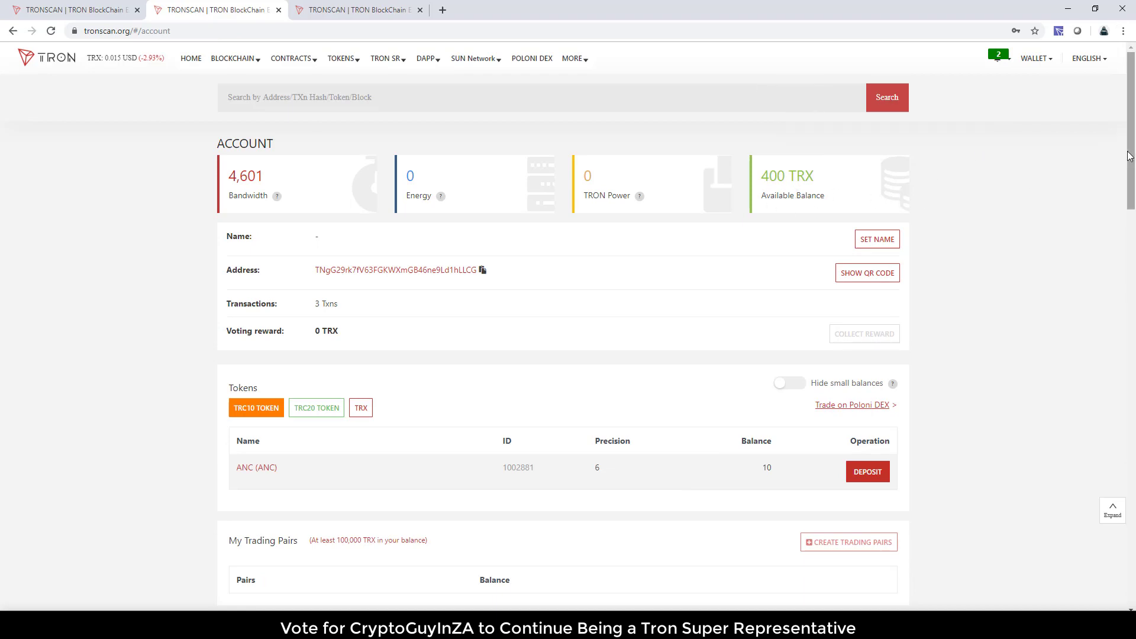
pyautogui.moveTo(1130, 171); pyautogui.dragTo(1134, 502)
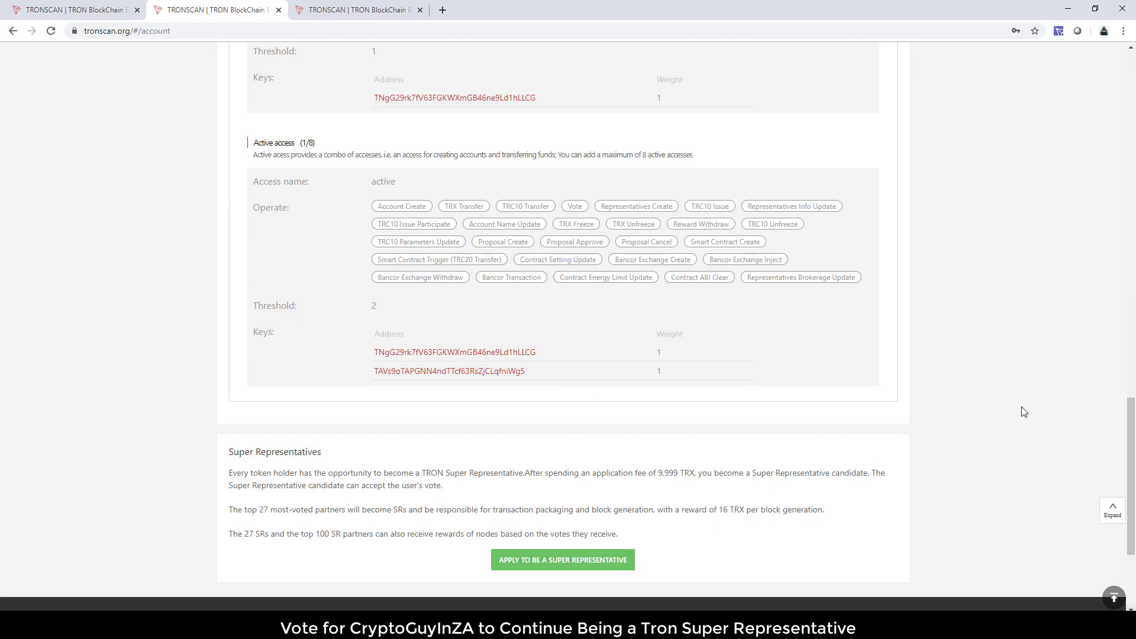
pyautogui.moveTo(1129, 418); pyautogui.dragTo(1131, 57)
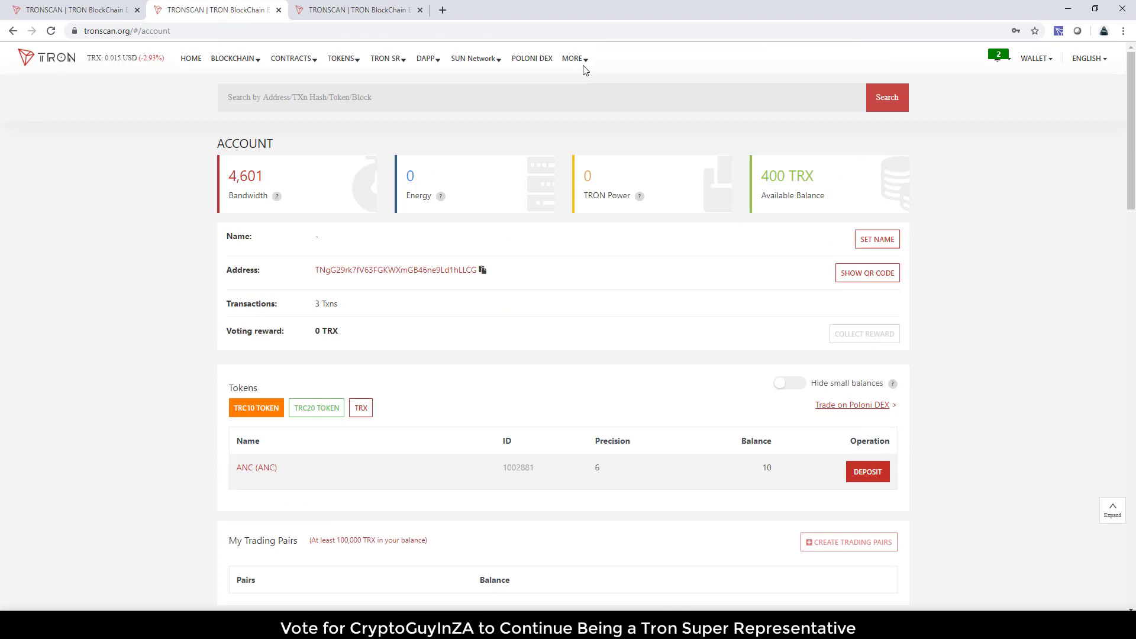
# Step: Copy the third account's address and return to the funded 400 TRX account
pyautogui.click(359, 7)
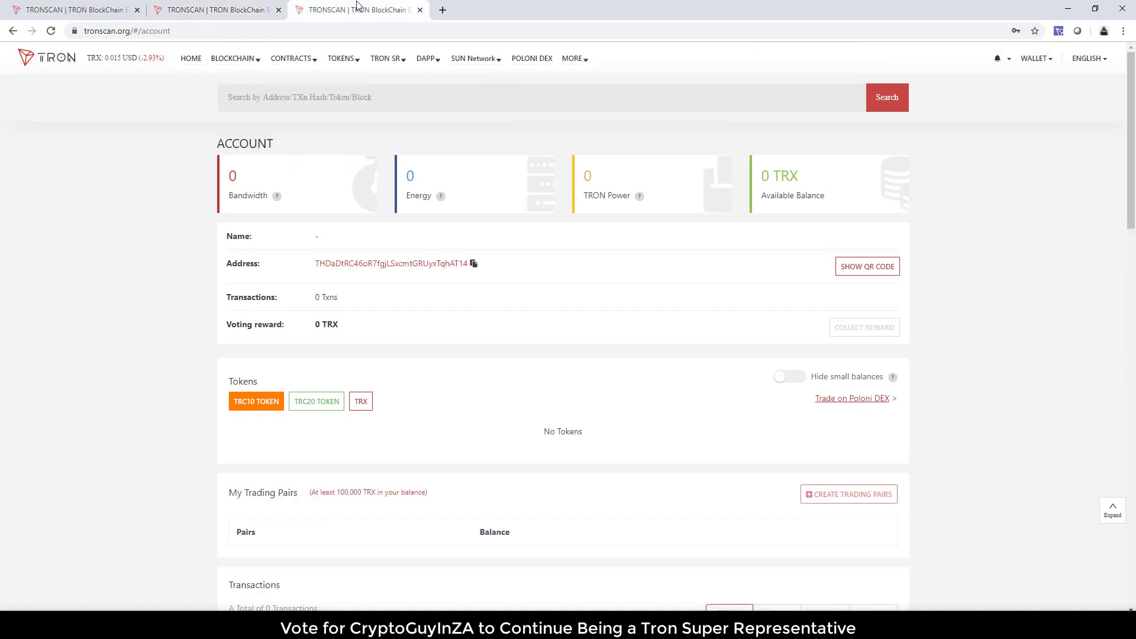
pyautogui.click(473, 263)
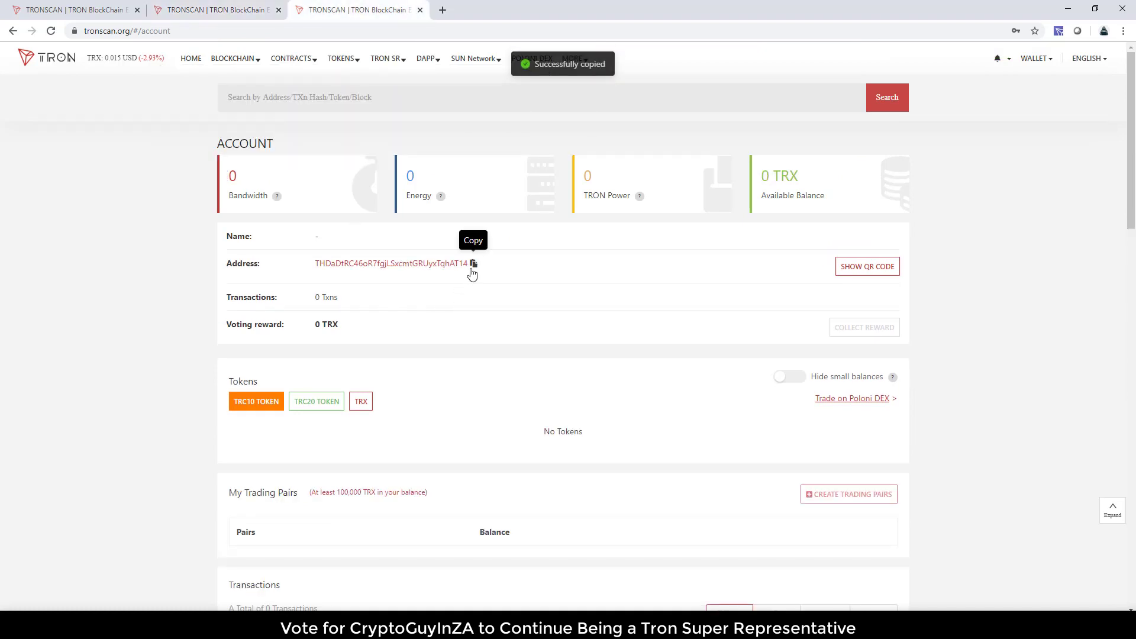
pyautogui.click(181, 15)
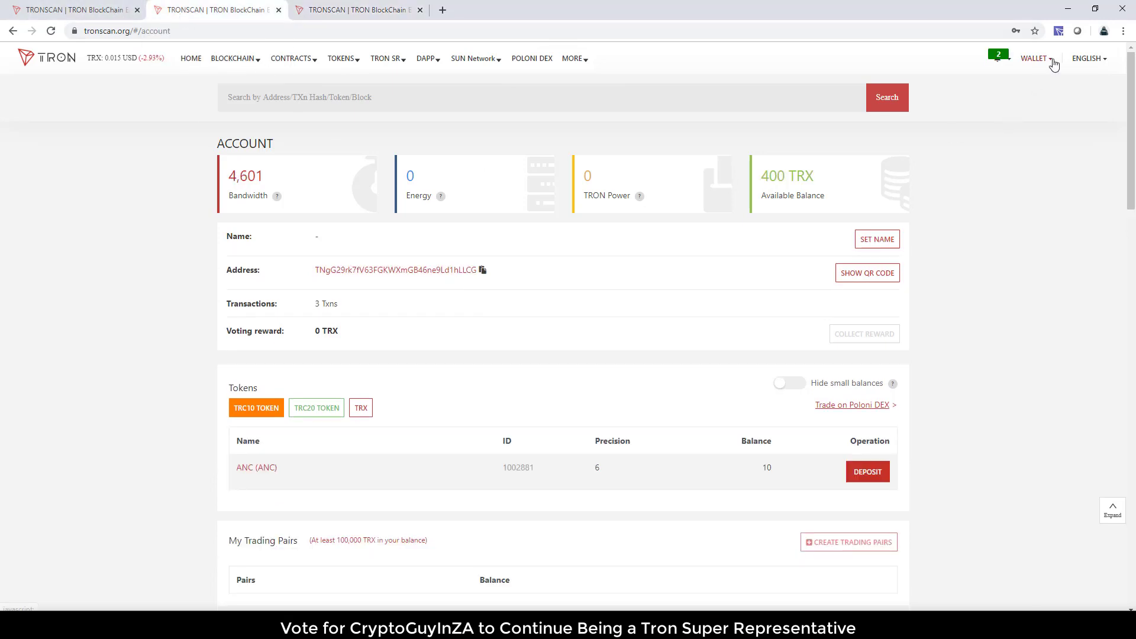
# Step: Start a Multi-Signature Transfer from the Wallet menu using the active access permission
pyautogui.moveTo(1035, 58)
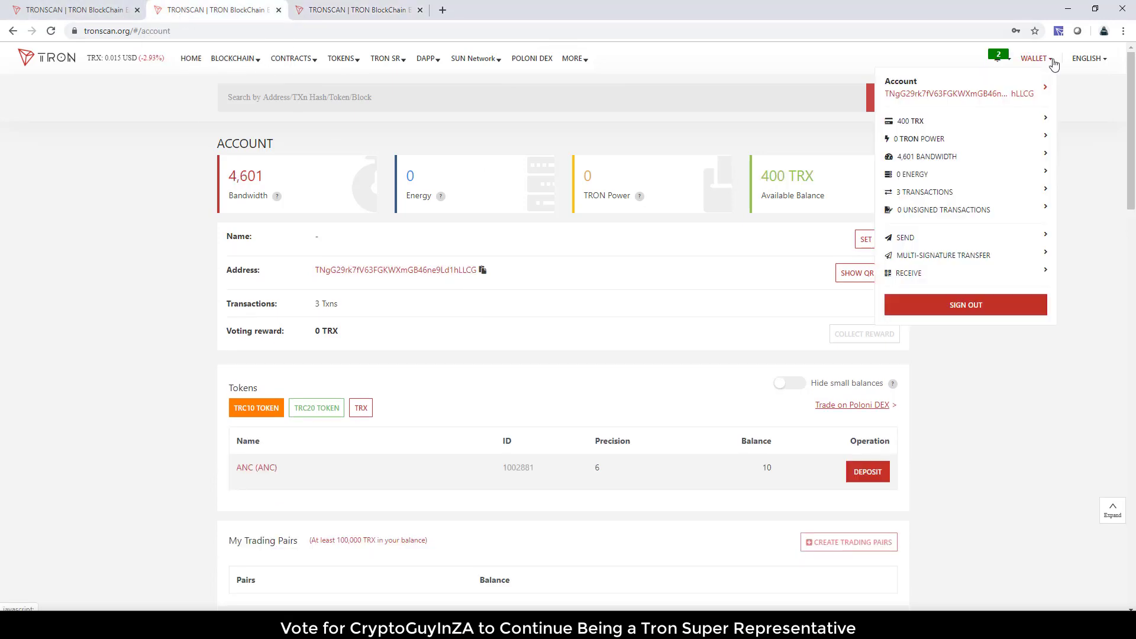
pyautogui.click(988, 256)
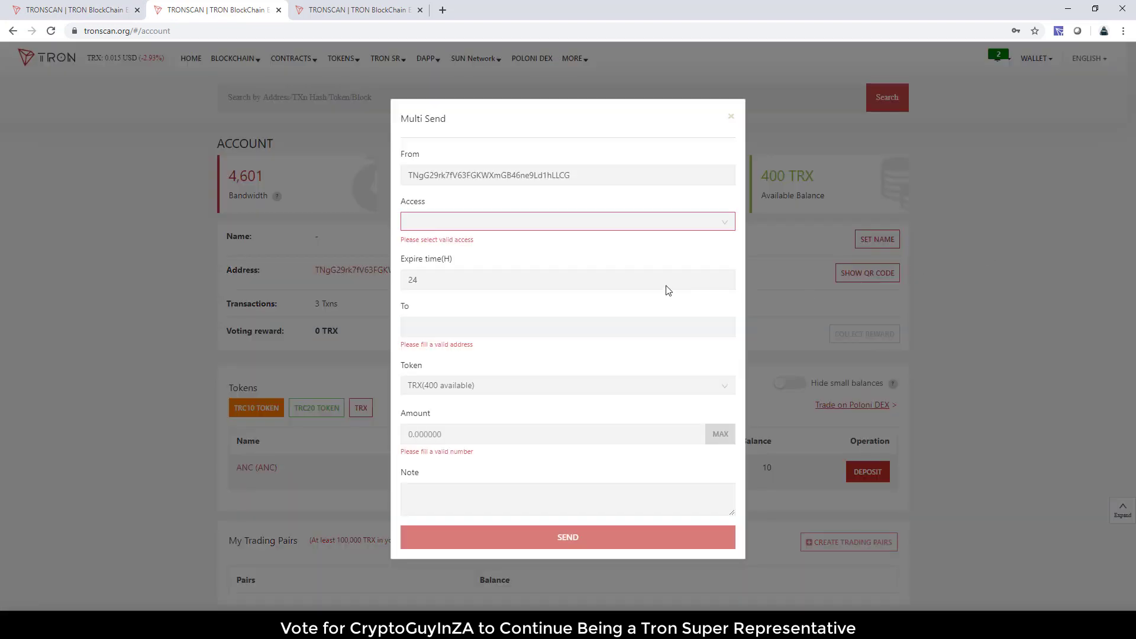
pyautogui.click(623, 228)
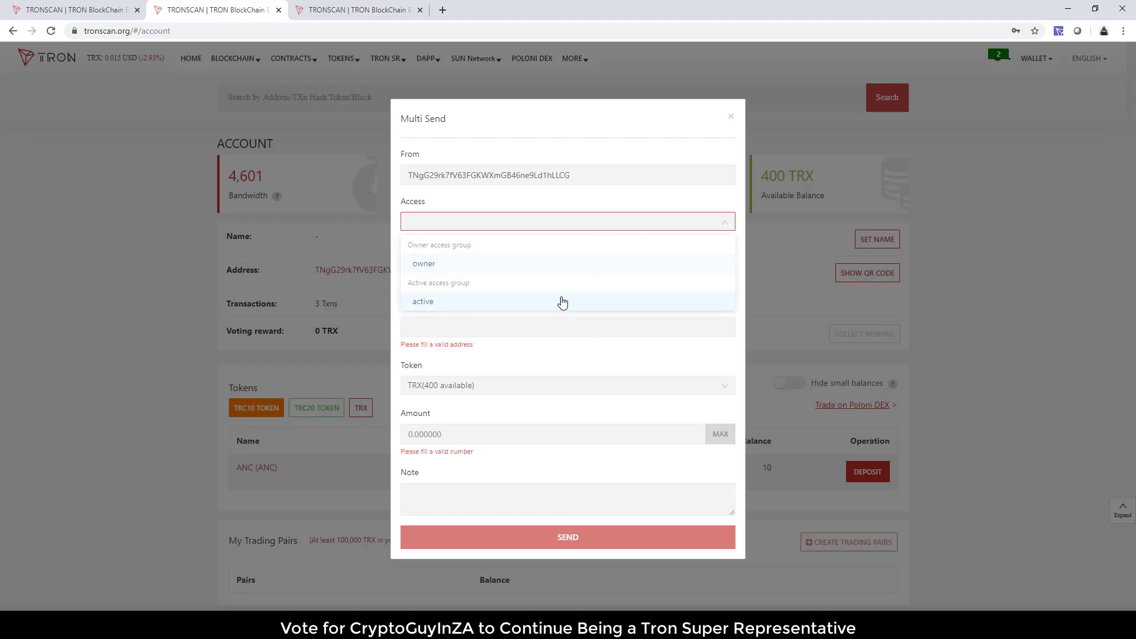
pyautogui.click(508, 306)
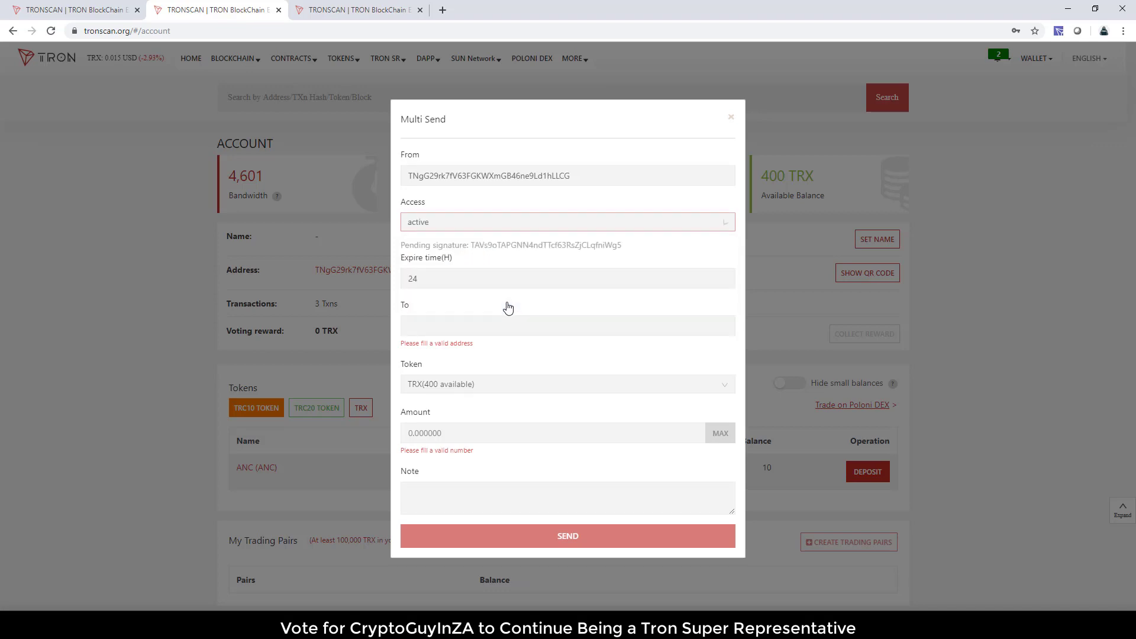
# Step: Paste the third account's address as recipient and enter an amount of 150
pyautogui.click(467, 330)
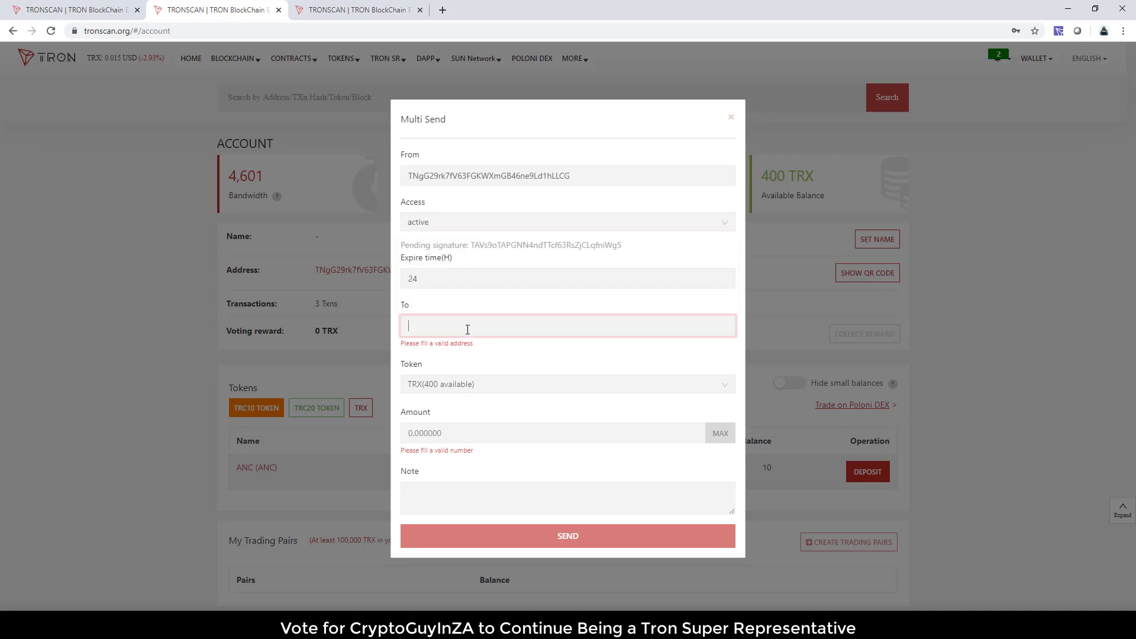
pyautogui.hotkey('ctrl', 'v')
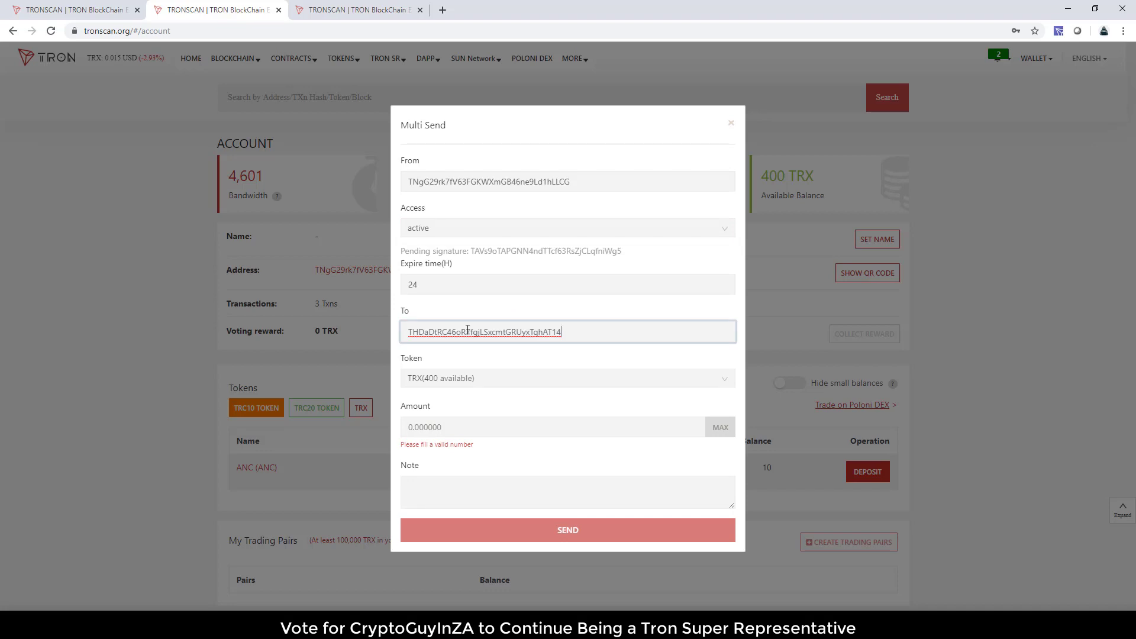
pyautogui.click(447, 424)
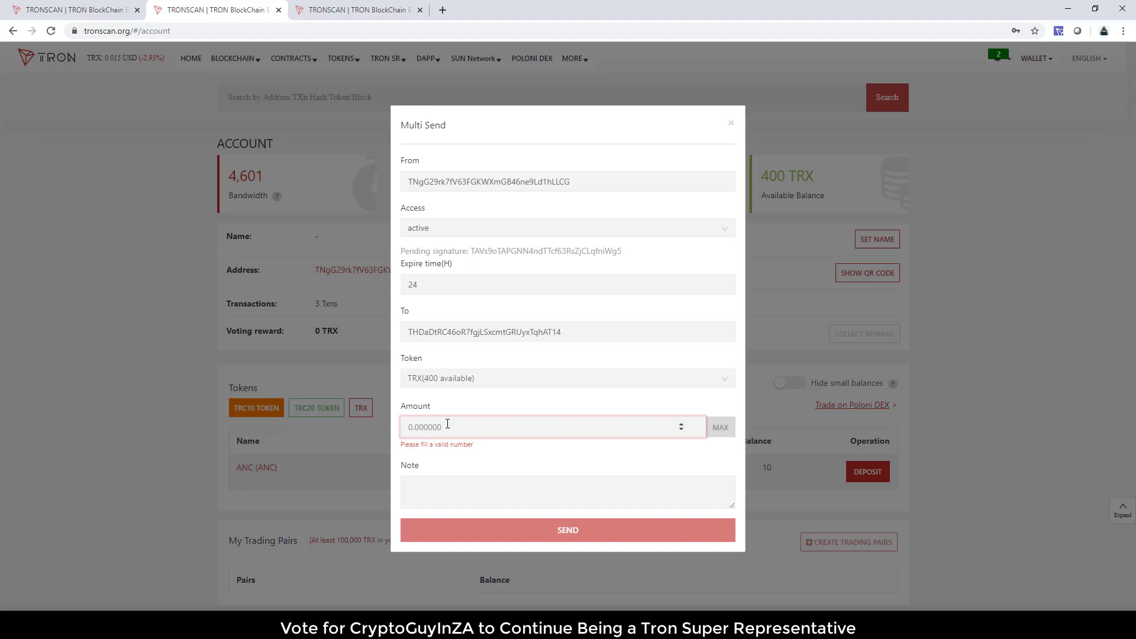
pyautogui.write('5')
pyautogui.press('BackSpace')
pyautogui.write('15')
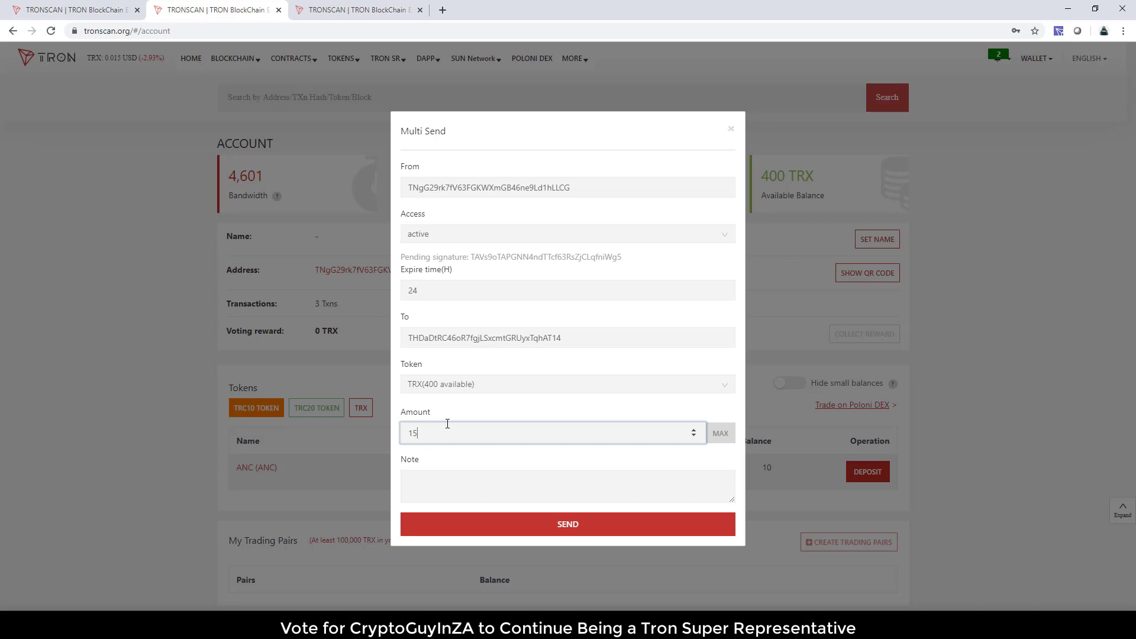
pyautogui.write('00')
pyautogui.press('BackSpace')
# Step: Send and confirm the 150 TRX transfer to the third account, then dismiss the success message
pyautogui.click(508, 536)
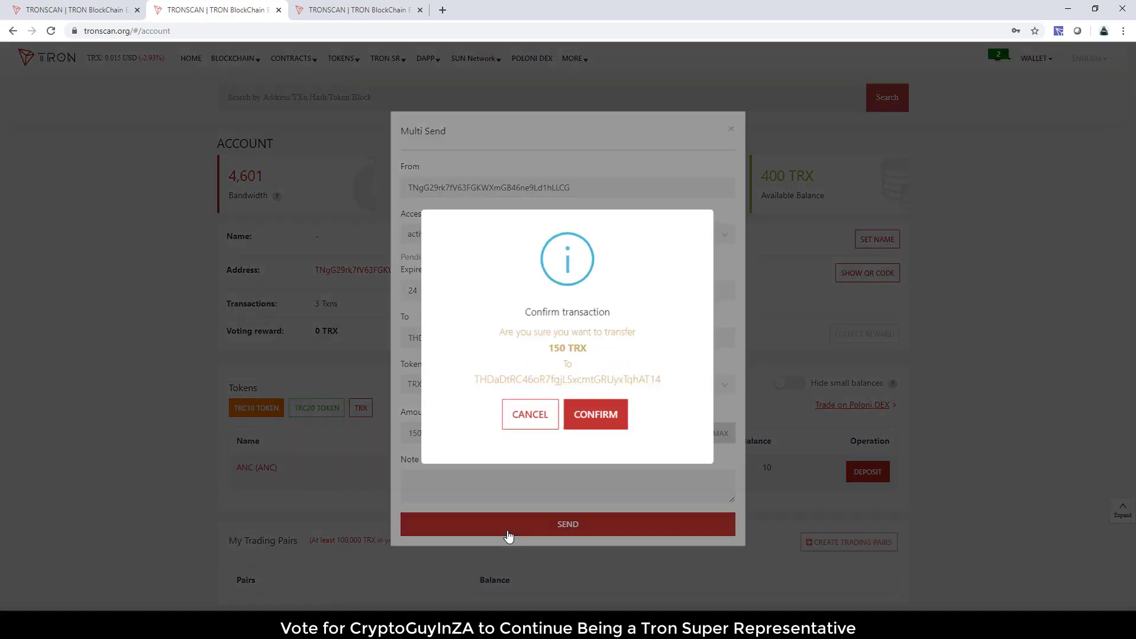
pyautogui.click(595, 413)
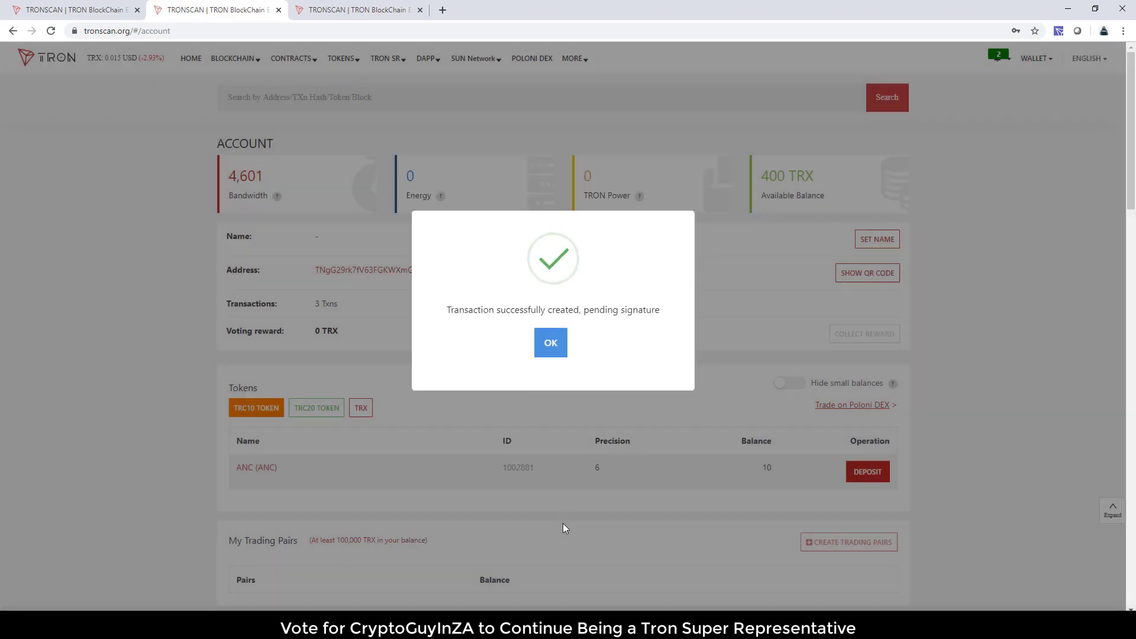
pyautogui.click(559, 353)
pyautogui.click(559, 353)
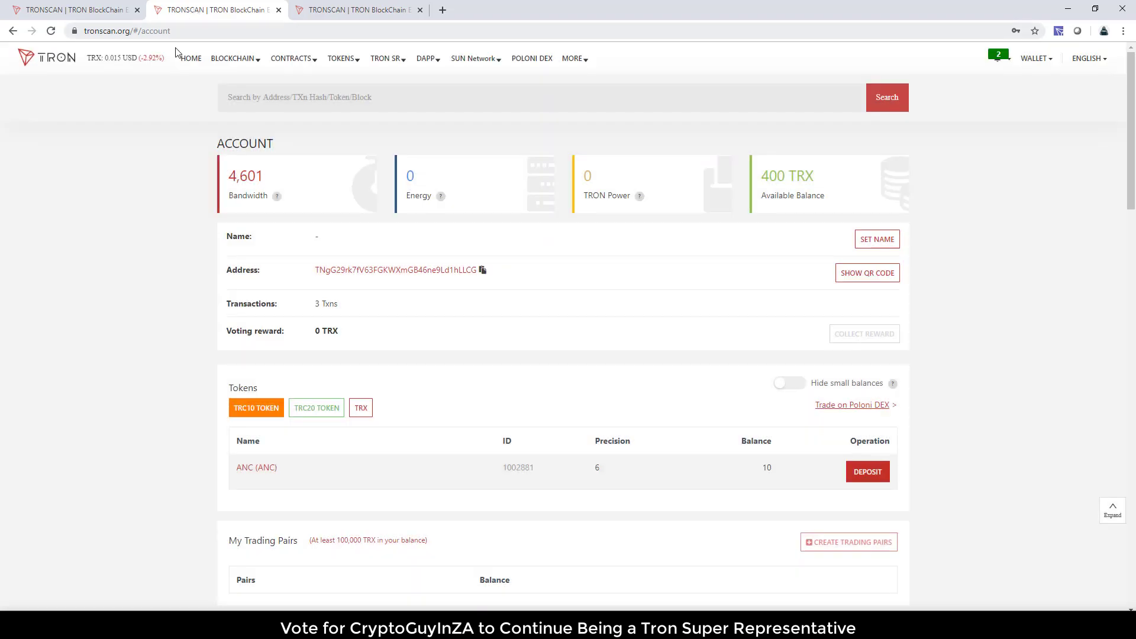
# Step: Open the 100 TRX co-signing account, check its wallet summary, and scroll to Multi-signature
pyautogui.click(77, 14)
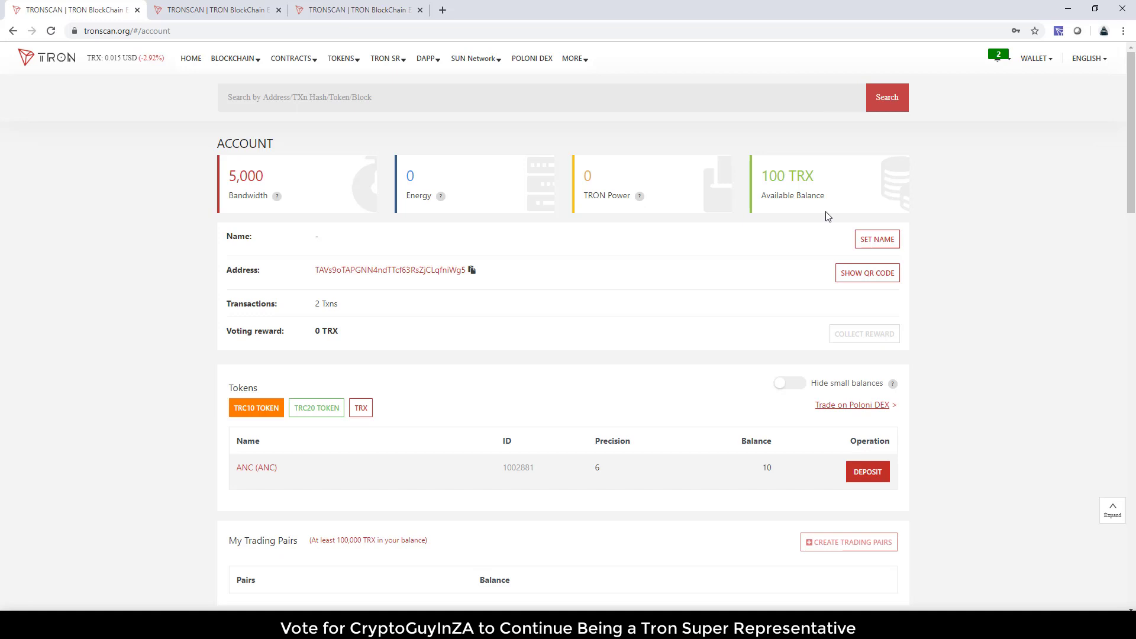
pyautogui.click(1042, 59)
pyautogui.moveTo(1130, 169); pyautogui.dragTo(1133, 408)
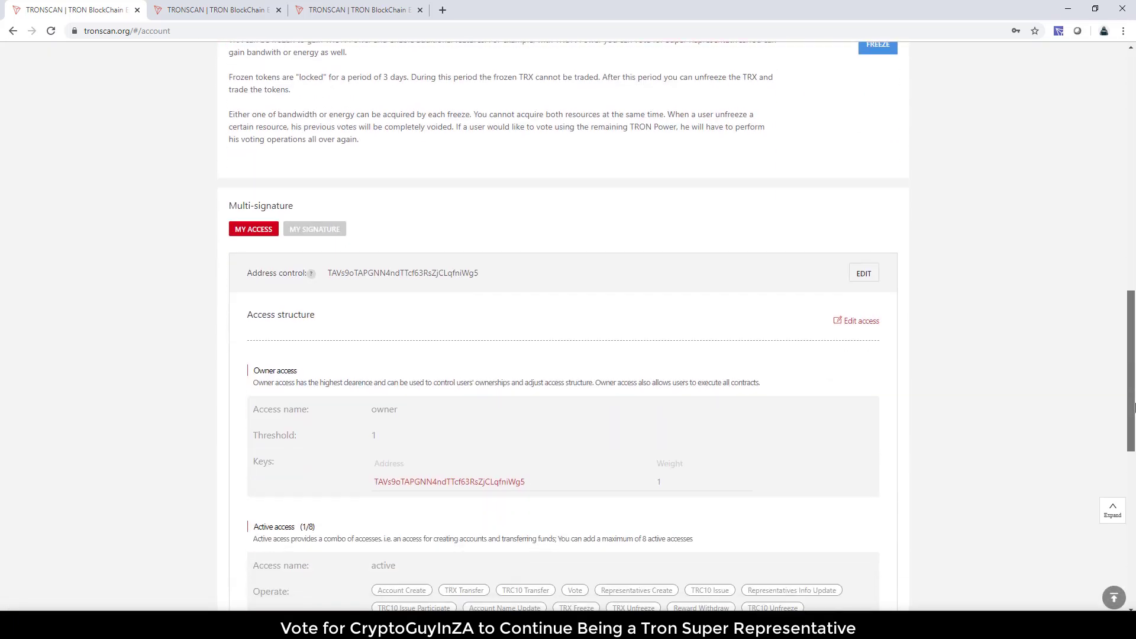
# Step: Co-sign the 150 TRX transfer from the Pending Signature list and dismiss the confirmation
pyautogui.click(316, 236)
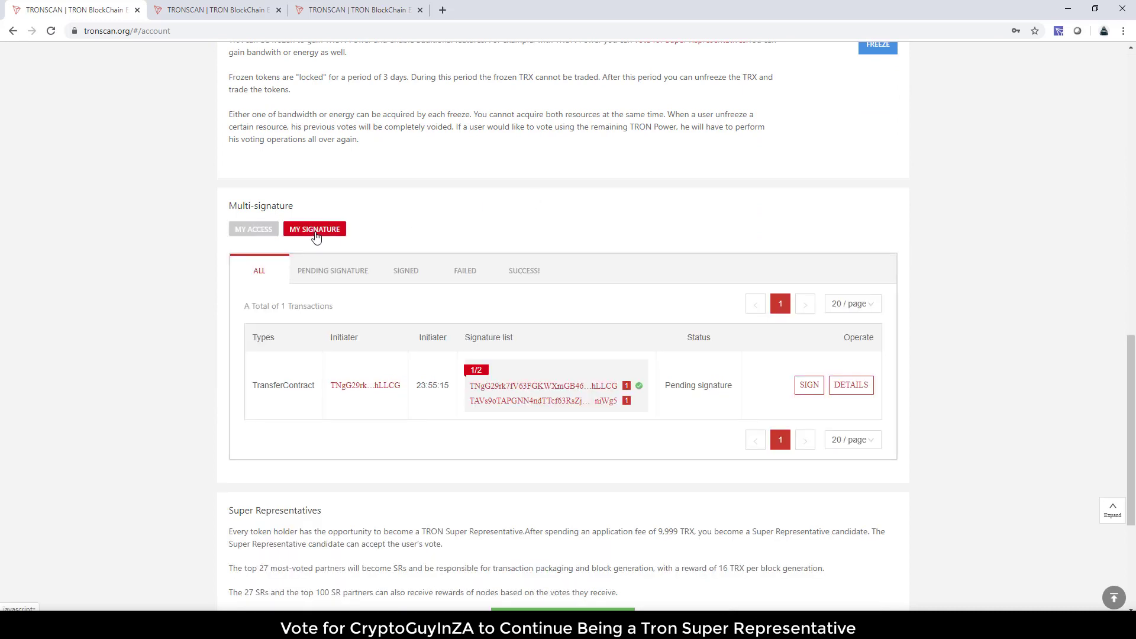
pyautogui.click(330, 272)
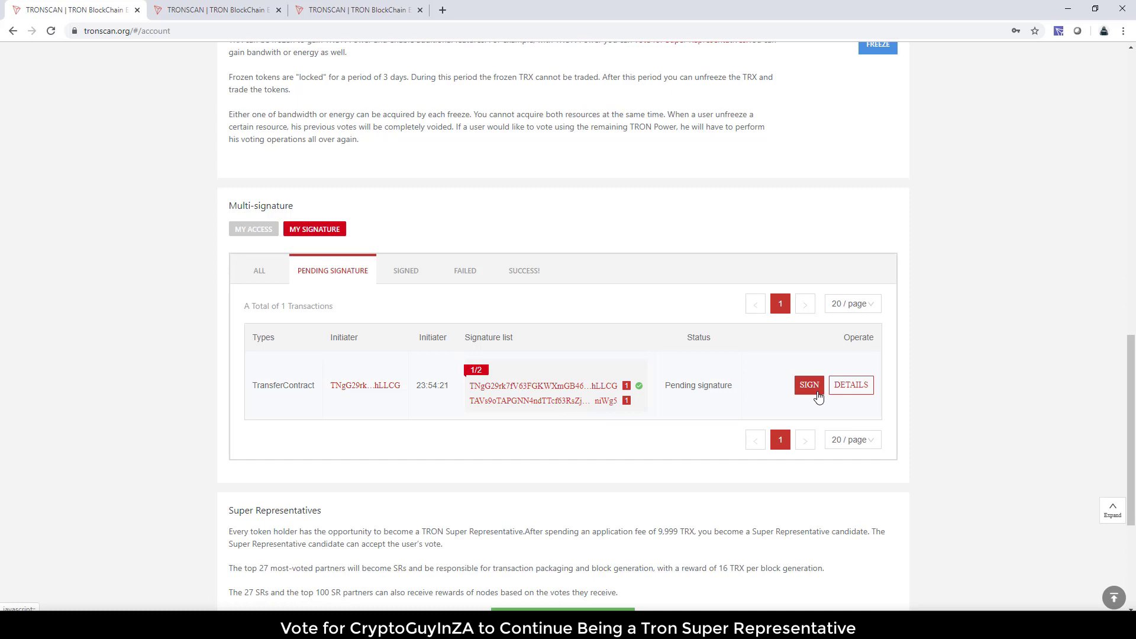
pyautogui.click(819, 397)
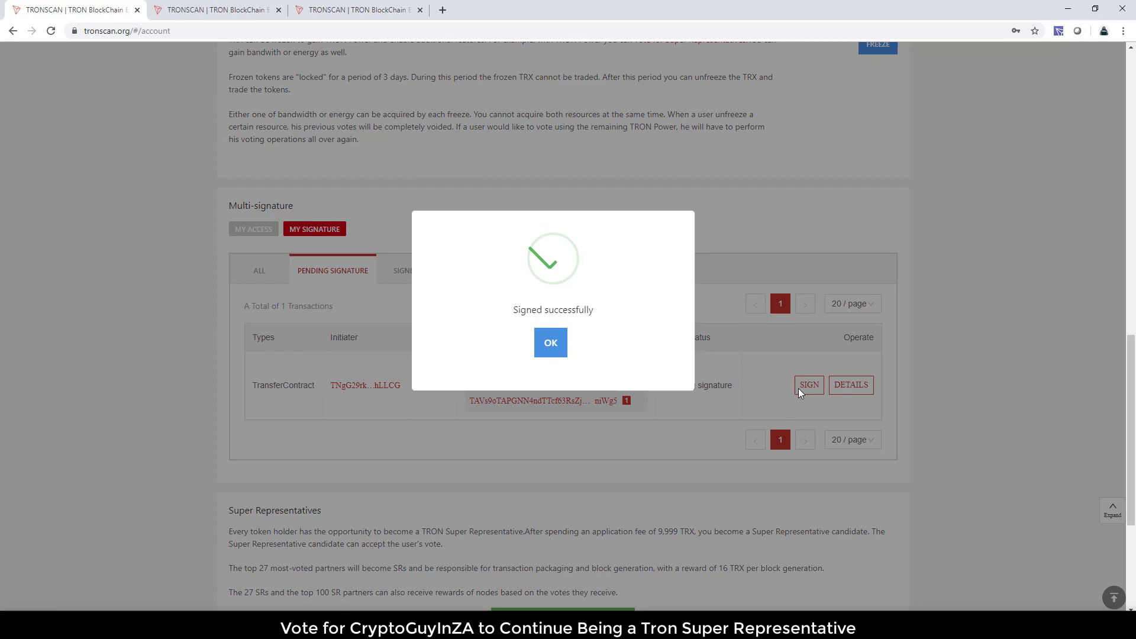
pyautogui.click(551, 343)
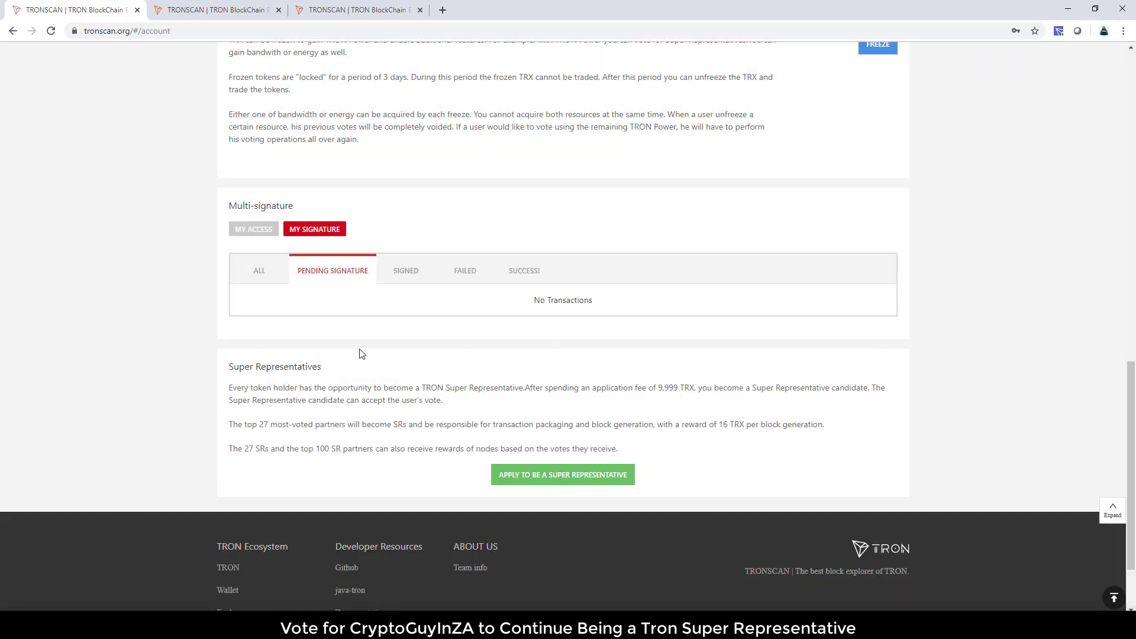
# Step: Confirm the transfer completed under ALL and check the third account's 150 TRX balance
pyautogui.click(260, 271)
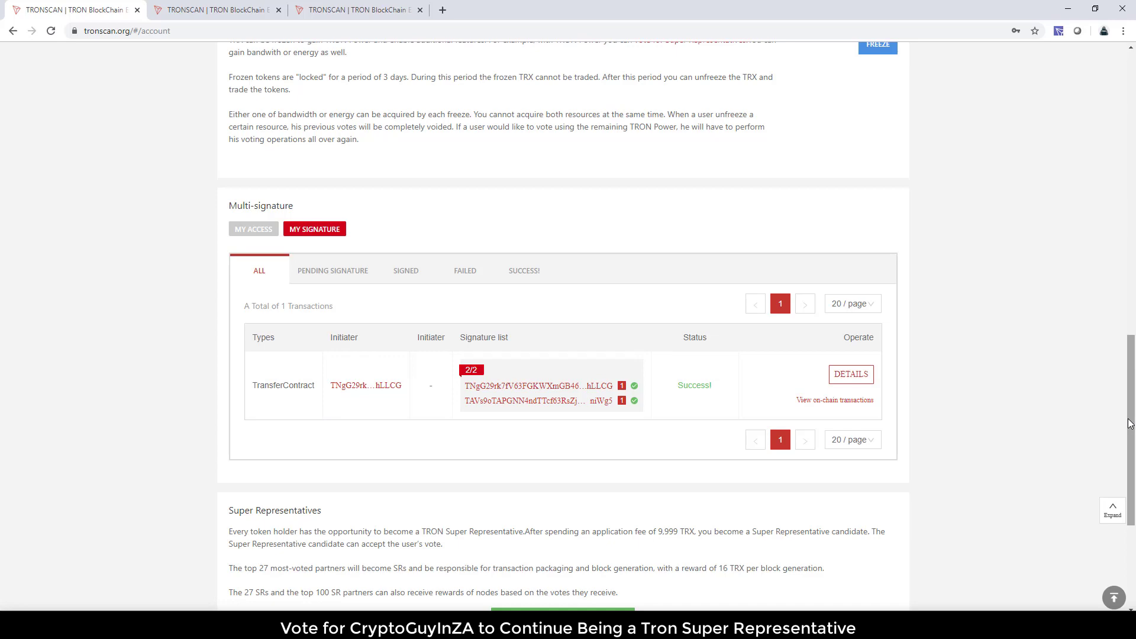
pyautogui.click(1130, 131)
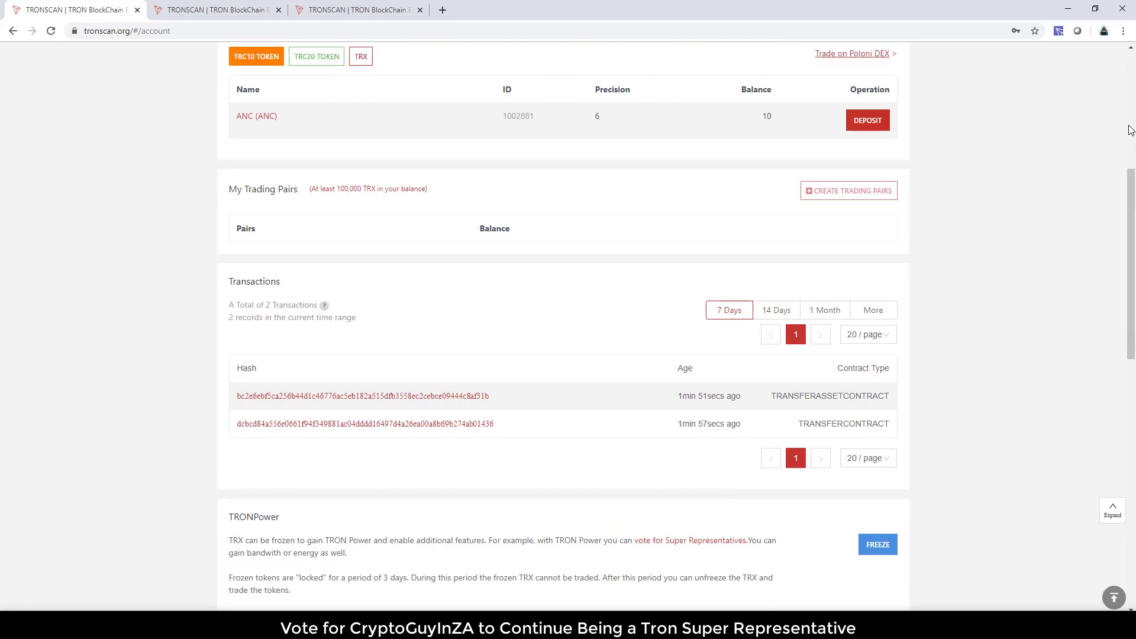
pyautogui.click(346, 10)
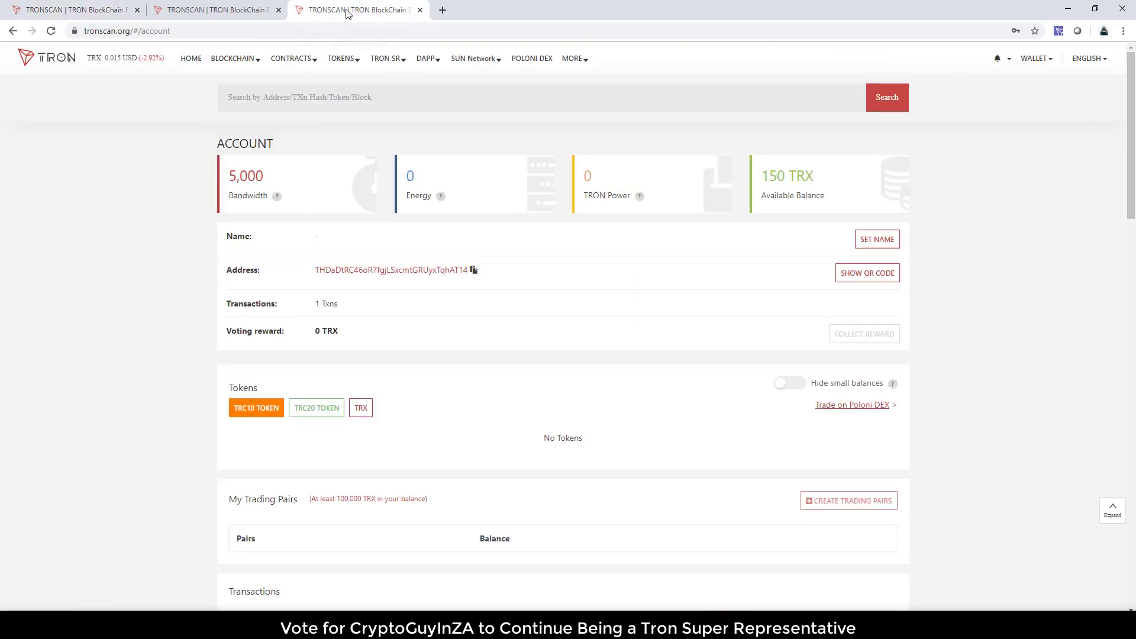